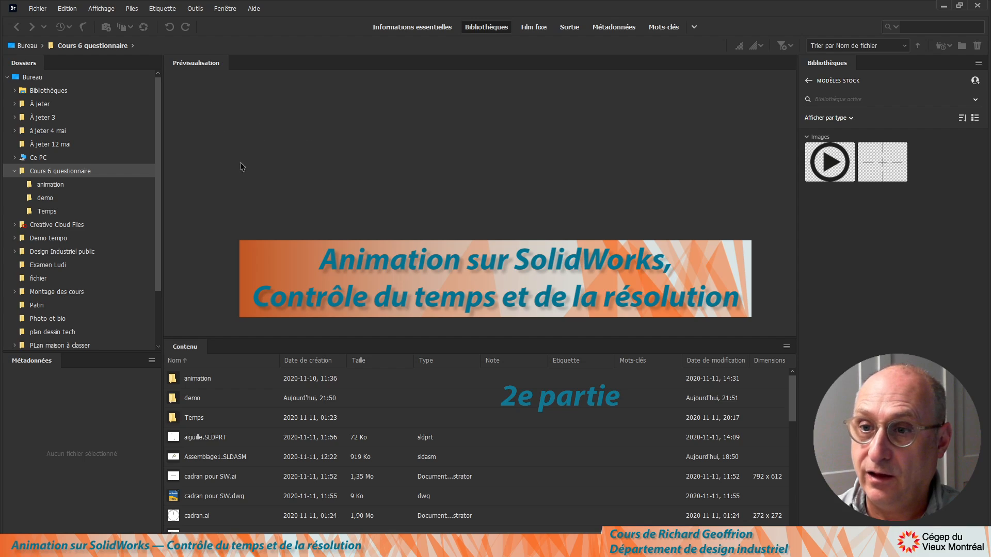
# Step: Open the animation folder in Cours 6 questionnaire and preview its PNG frames from Assemblage1_0000 through Assemblage1_0030
pyautogui.click(50, 187)
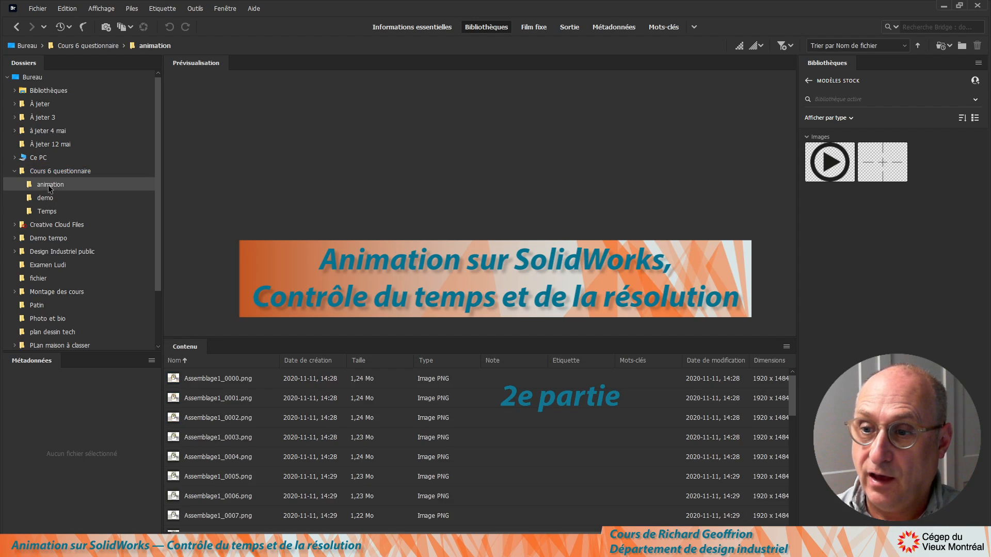
pyautogui.click(190, 383)
pyautogui.press('Down')
pyautogui.press('Down')
pyautogui.press('Down')
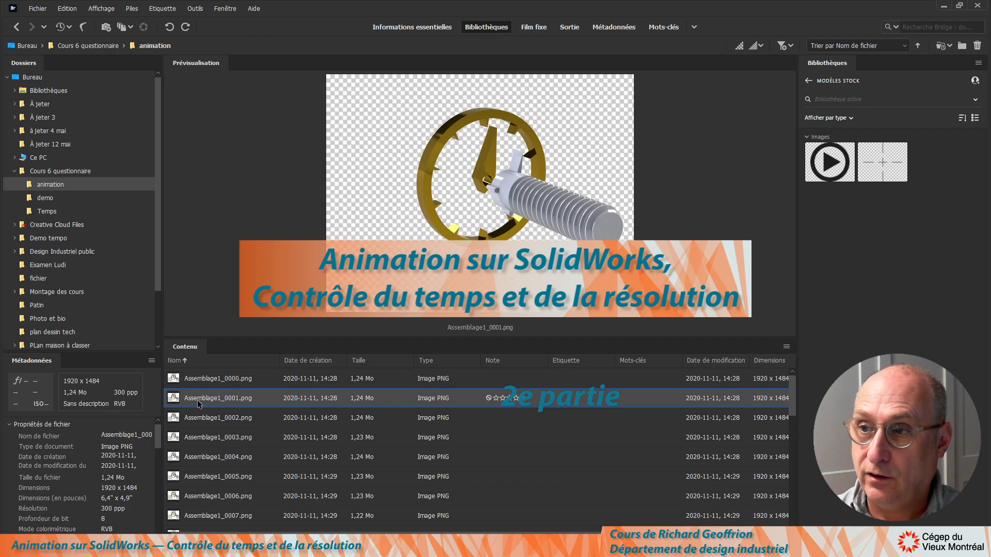
pyautogui.click(201, 453)
pyautogui.click(205, 472)
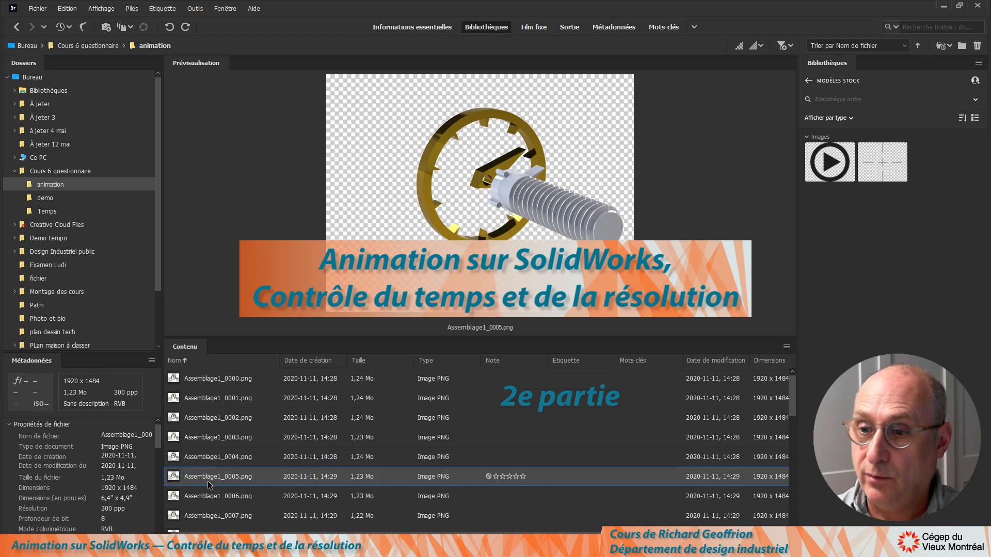
pyautogui.click(209, 492)
pyautogui.press('Down')
pyautogui.press('Down')
pyautogui.press('Down')
pyautogui.press('Down')
pyautogui.press('Down')
pyautogui.press('Down')
pyautogui.press('Down')
pyautogui.press('Down')
pyautogui.press('Down')
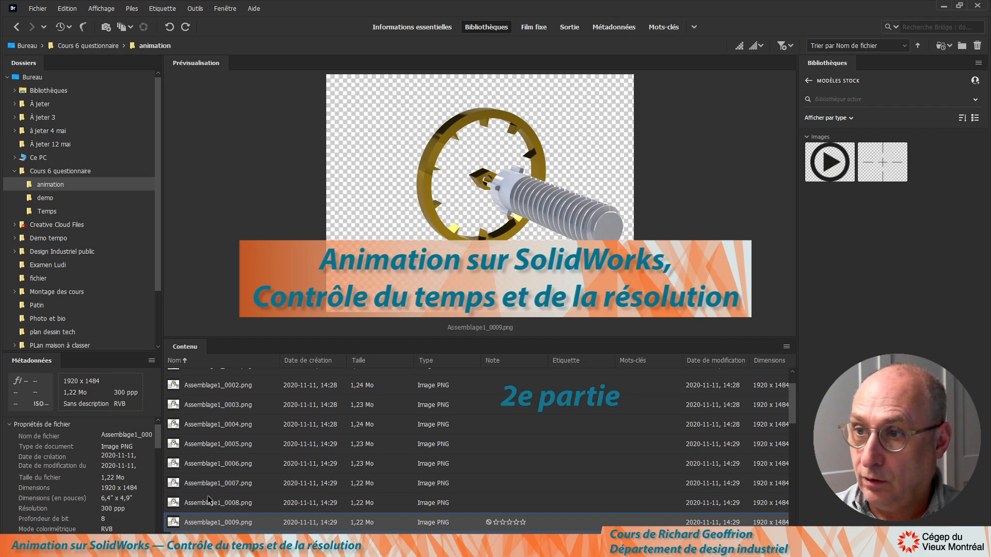
pyautogui.press('Down')
pyautogui.press('Down')
pyautogui.press('Down')
pyautogui.press('Down')
pyautogui.press('Down')
pyautogui.press('Down')
pyautogui.press('Down')
pyautogui.press('Down')
pyautogui.press('Down')
pyautogui.press('Down')
pyautogui.press('Down')
pyautogui.press('Down')
pyautogui.press('Down')
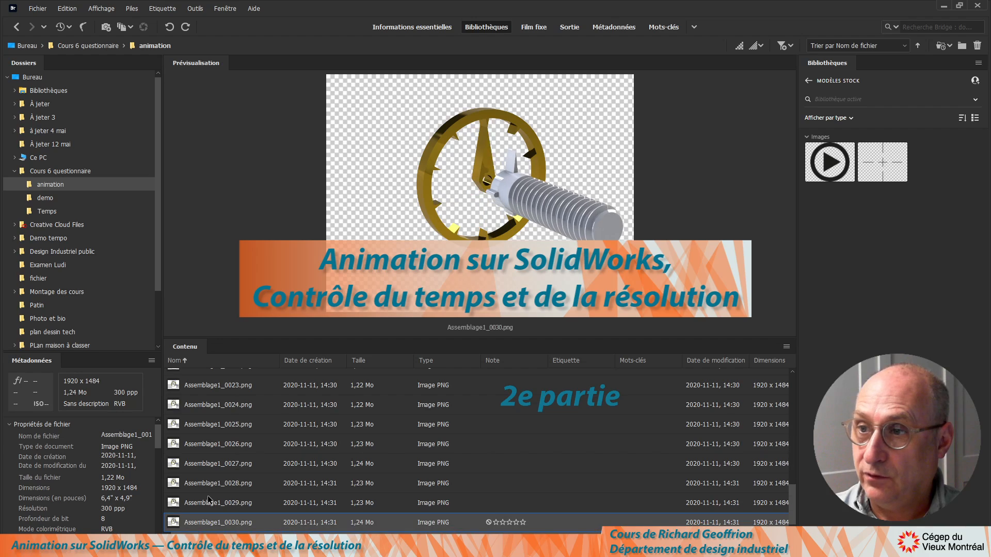
# Step: Select all the PNG frames in the folder and load them into Photoshop as layers of one document
pyautogui.press('Home')
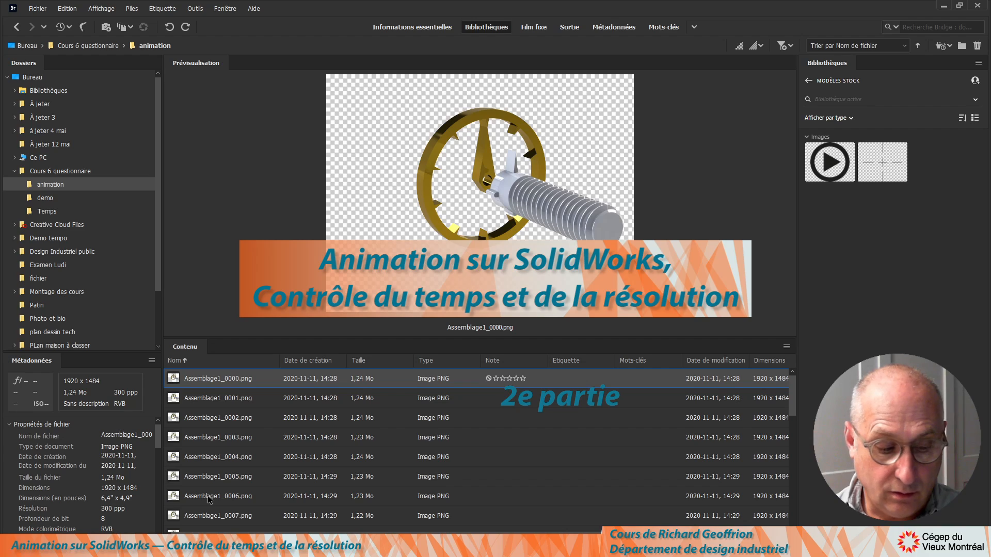
pyautogui.hotkey('ctrl', 'a')
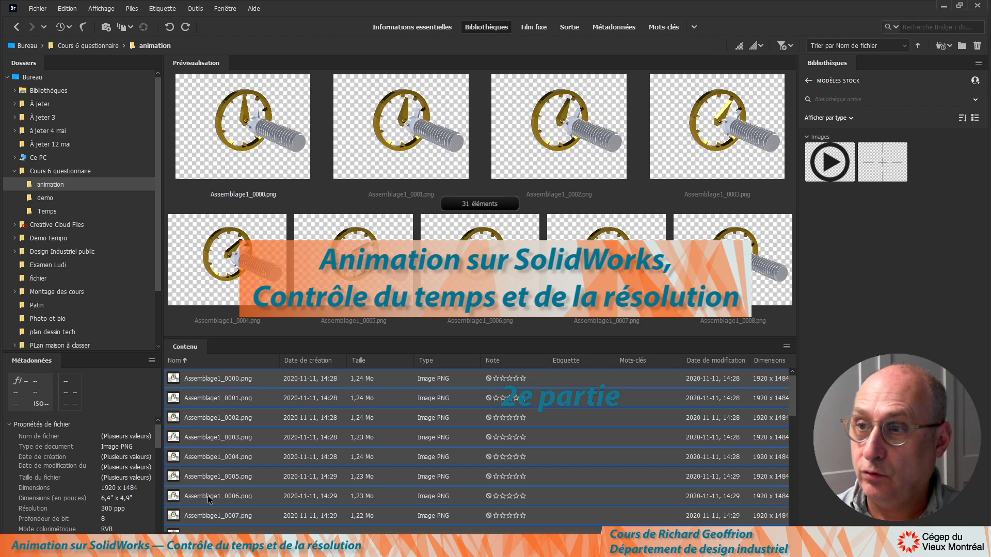
pyautogui.click(195, 10)
pyautogui.moveTo(208, 99)
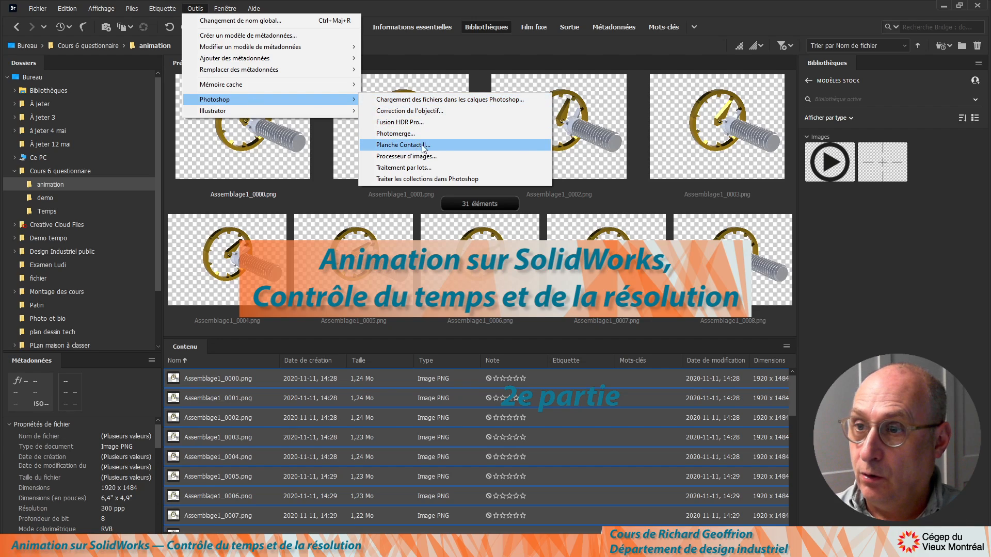
pyautogui.click(460, 100)
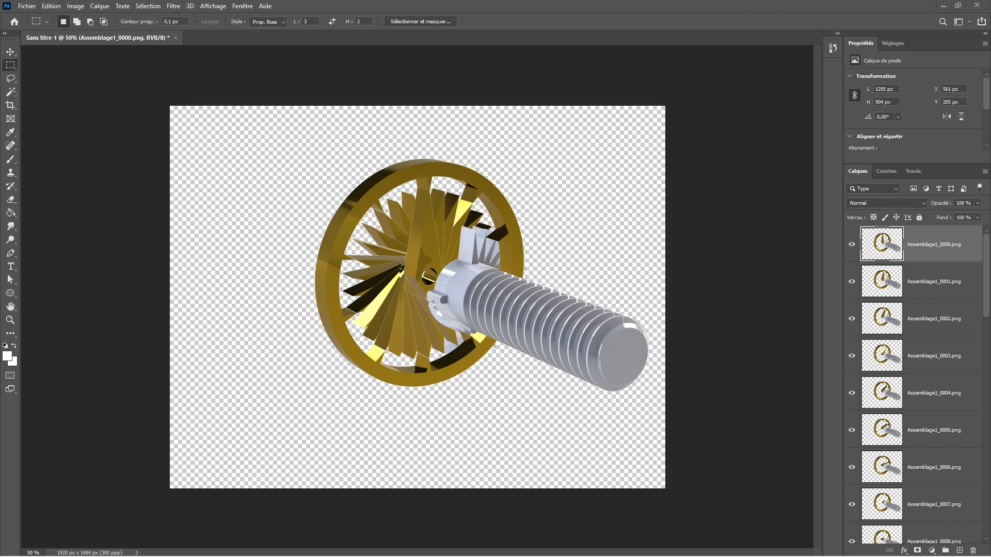
# Step: Show the animation timeline and create a frame animation in it
pyautogui.click(241, 6)
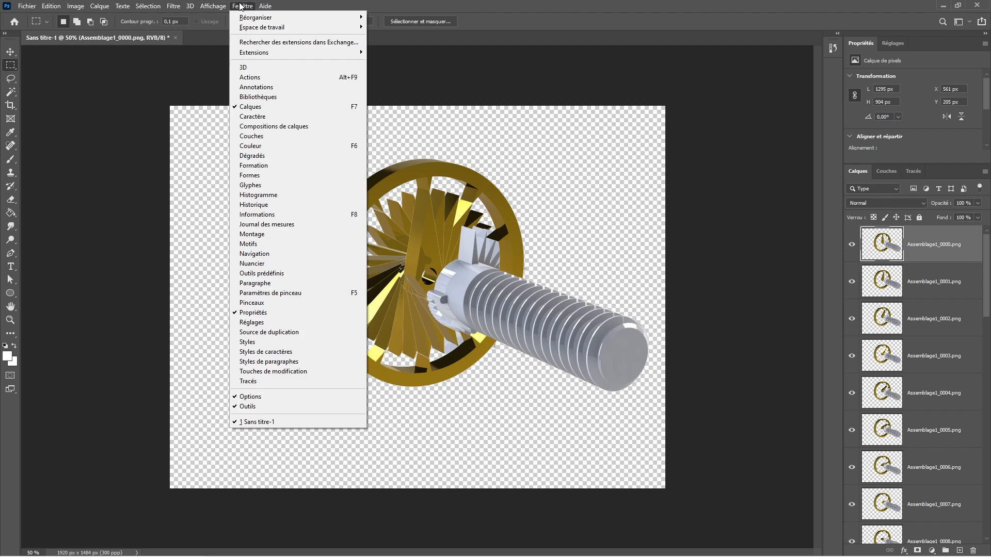
pyautogui.click(252, 235)
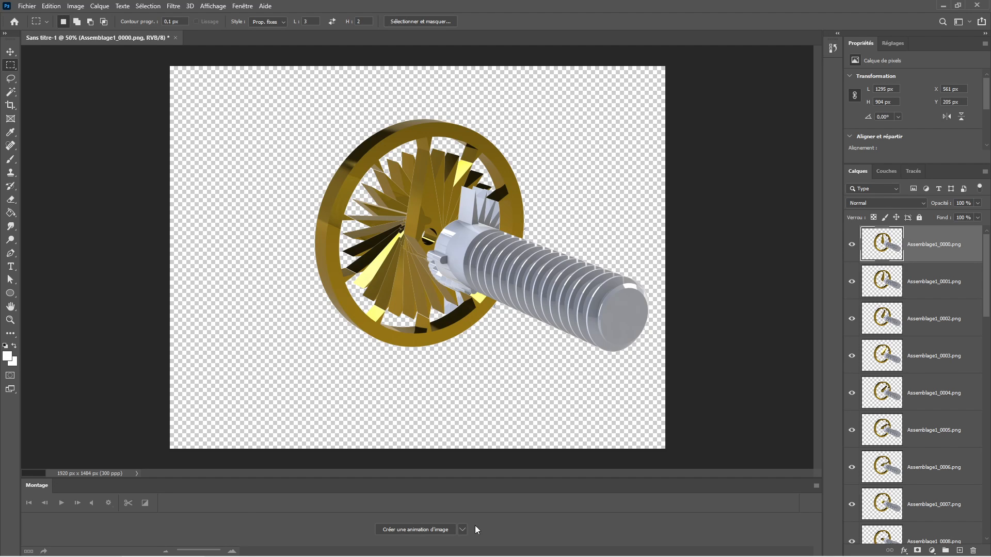
pyautogui.click(463, 530)
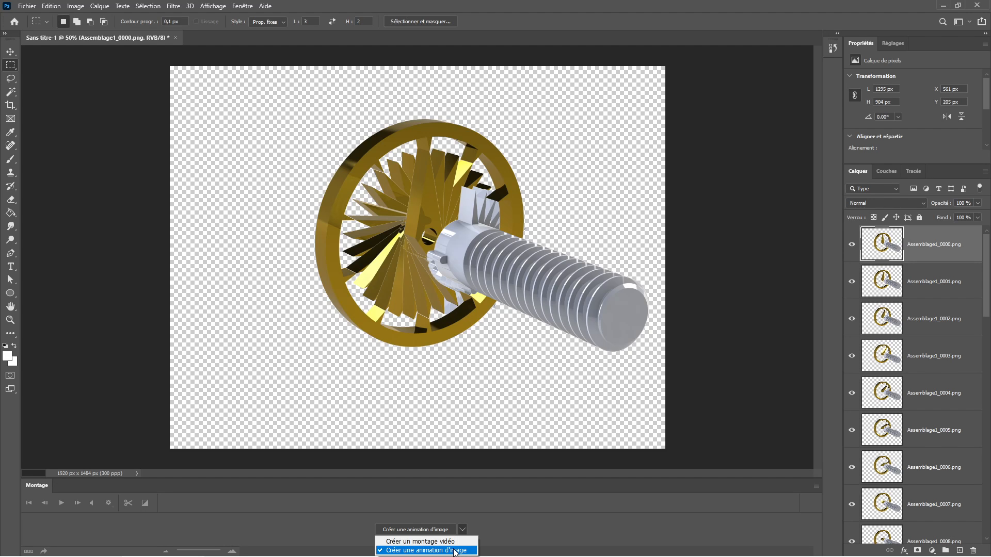
pyautogui.click(455, 550)
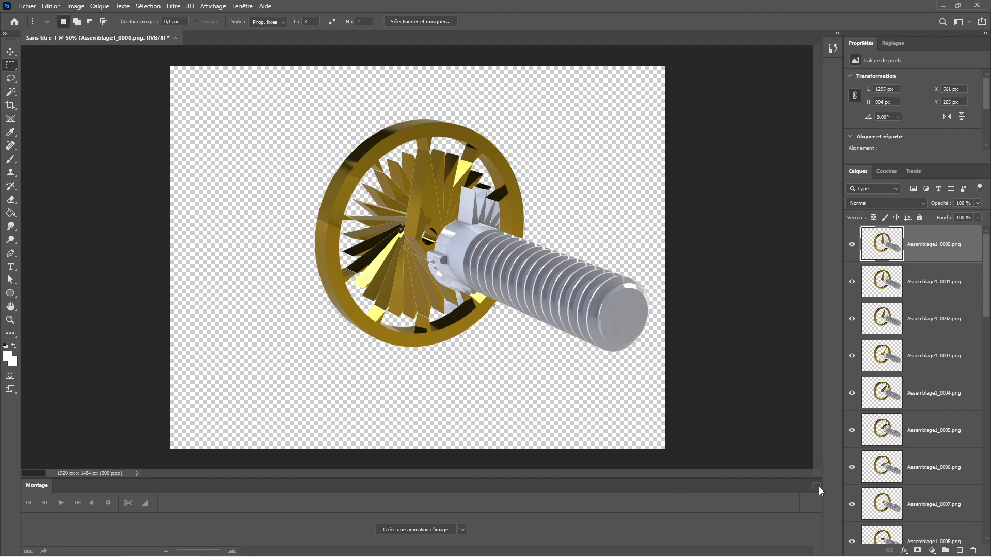
pyautogui.click(408, 528)
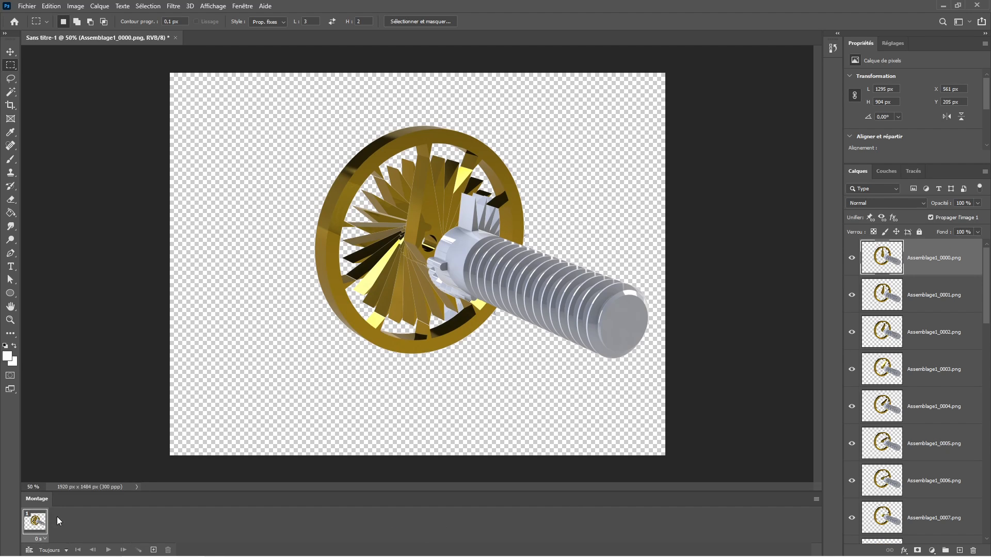
# Step: Create the animation frames from the document's layers and play the animation briefly
pyautogui.click(816, 499)
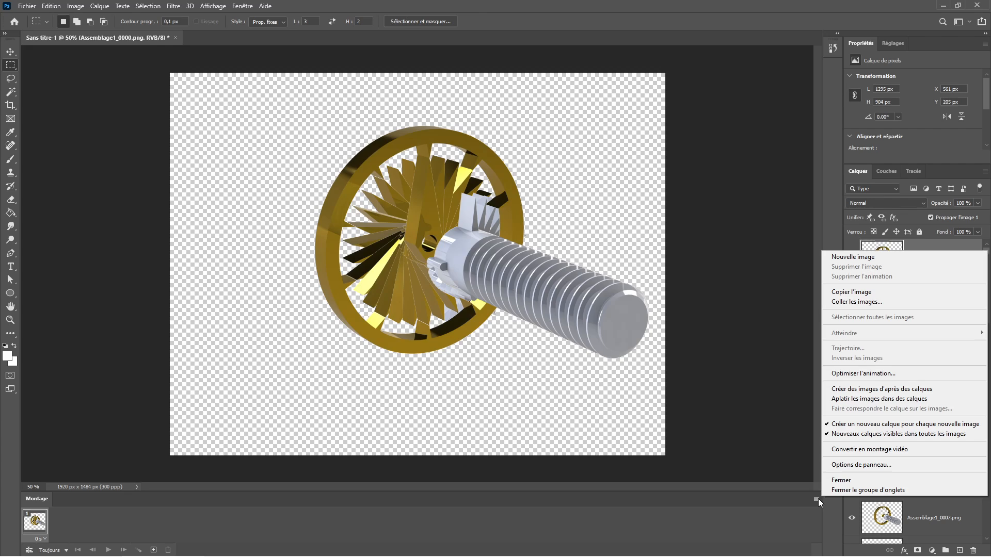
pyautogui.click(870, 392)
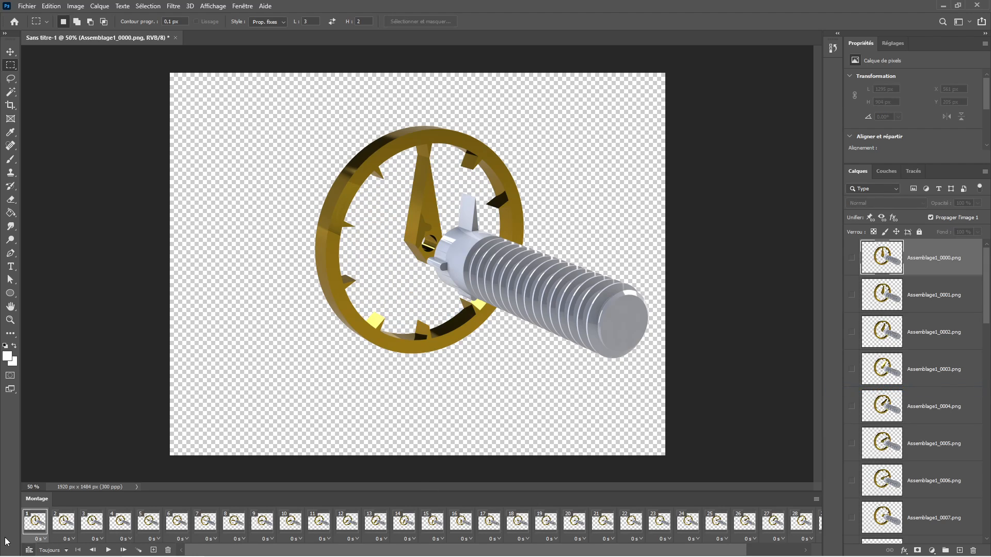
pyautogui.click(111, 551)
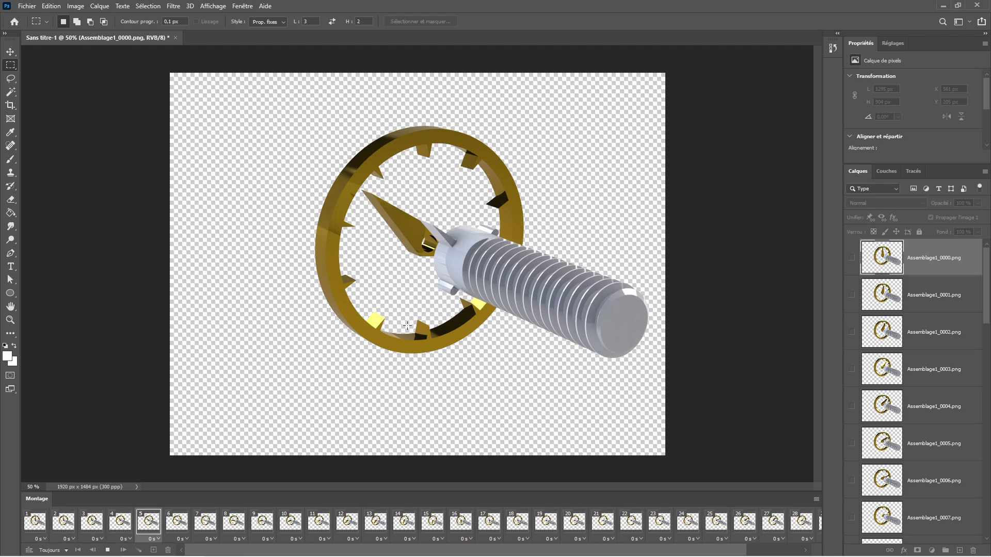
pyautogui.click(112, 551)
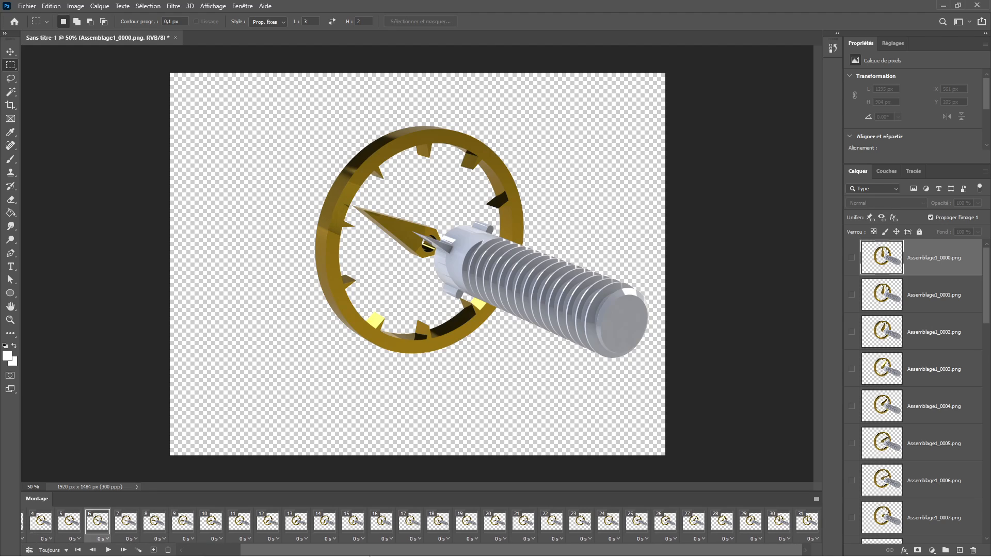
# Step: Compare the first and last frames, delete the duplicate frame 31, and replay the animation
pyautogui.click(807, 521)
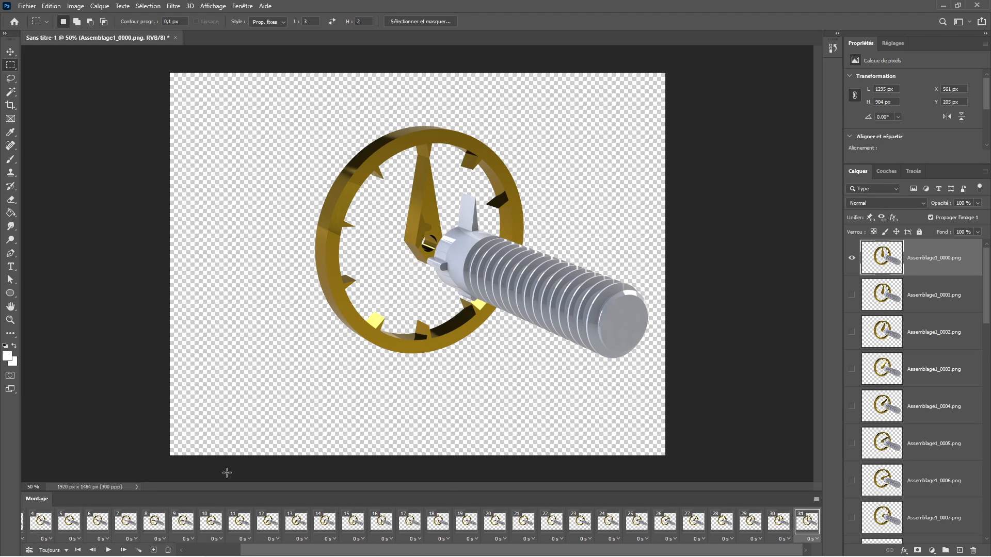
pyautogui.moveTo(360, 551); pyautogui.dragTo(283, 550)
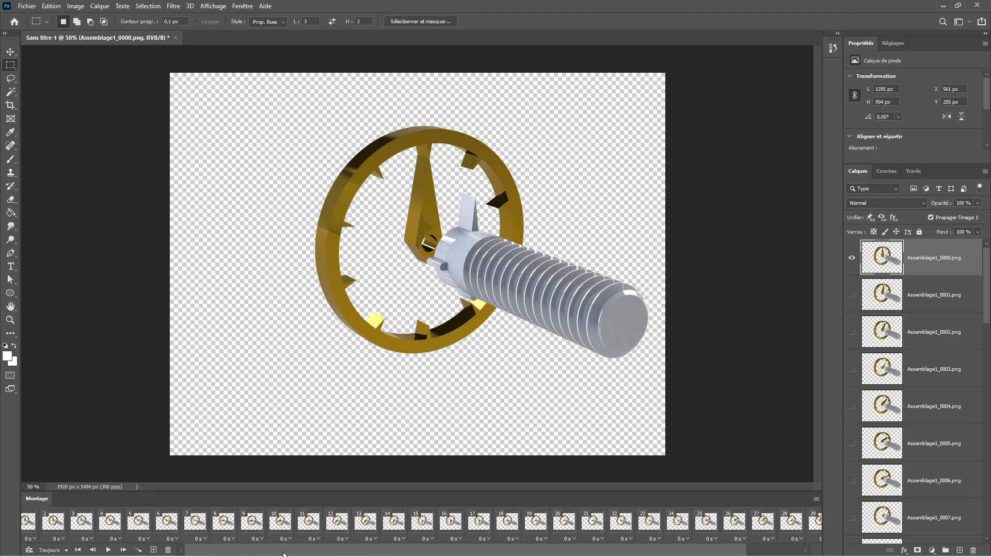
pyautogui.click(33, 520)
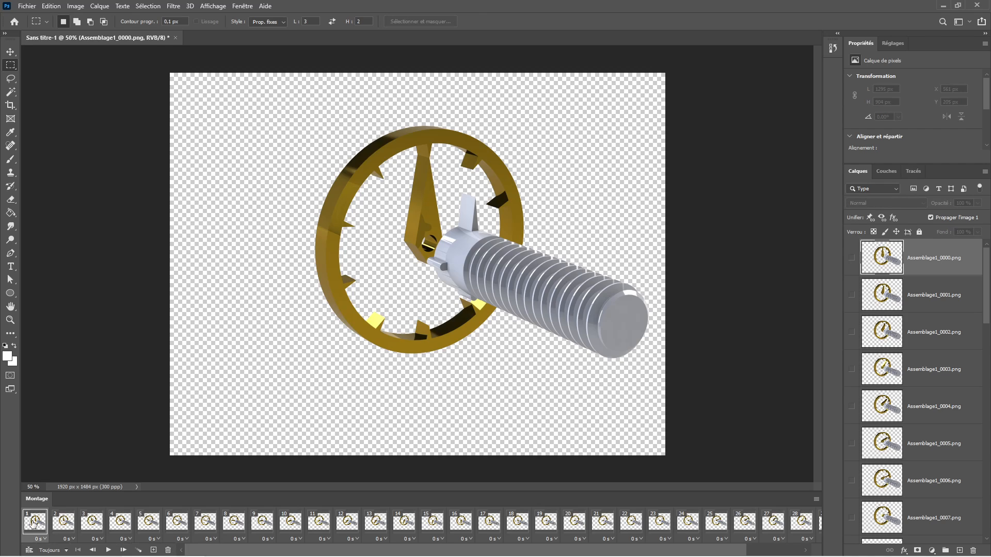
pyautogui.click(60, 527)
pyautogui.click(41, 525)
pyautogui.moveTo(629, 549); pyautogui.dragTo(725, 550)
pyautogui.click(805, 518)
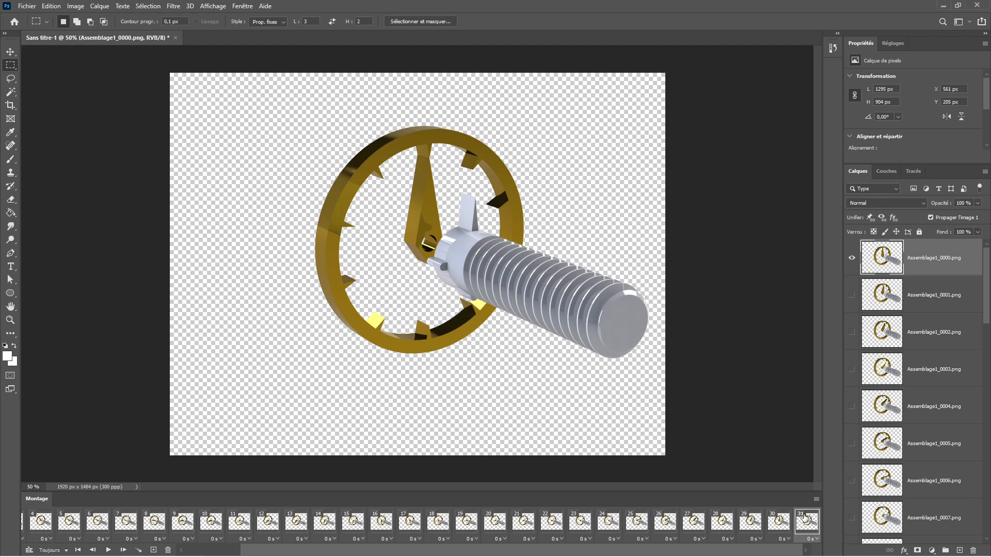
pyautogui.click(168, 550)
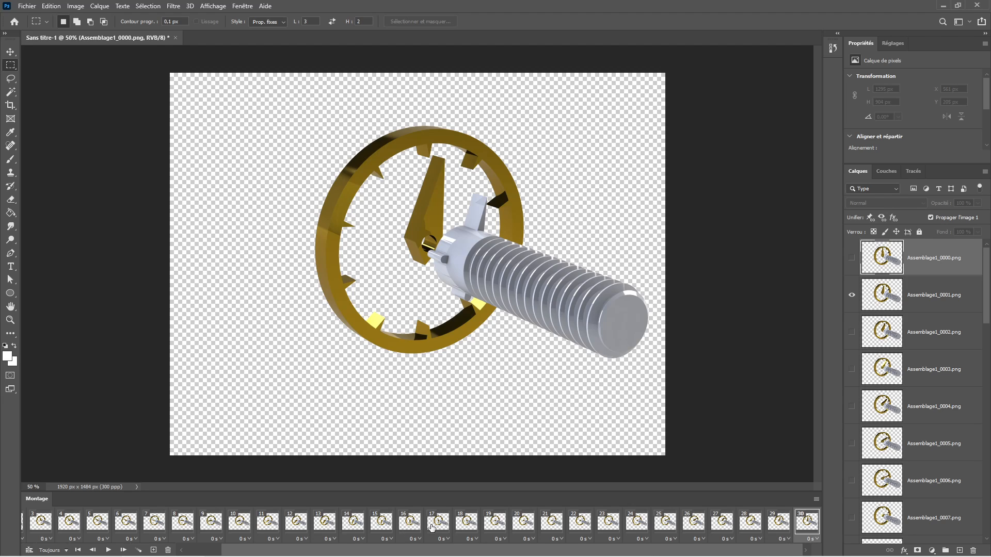
pyautogui.click(107, 550)
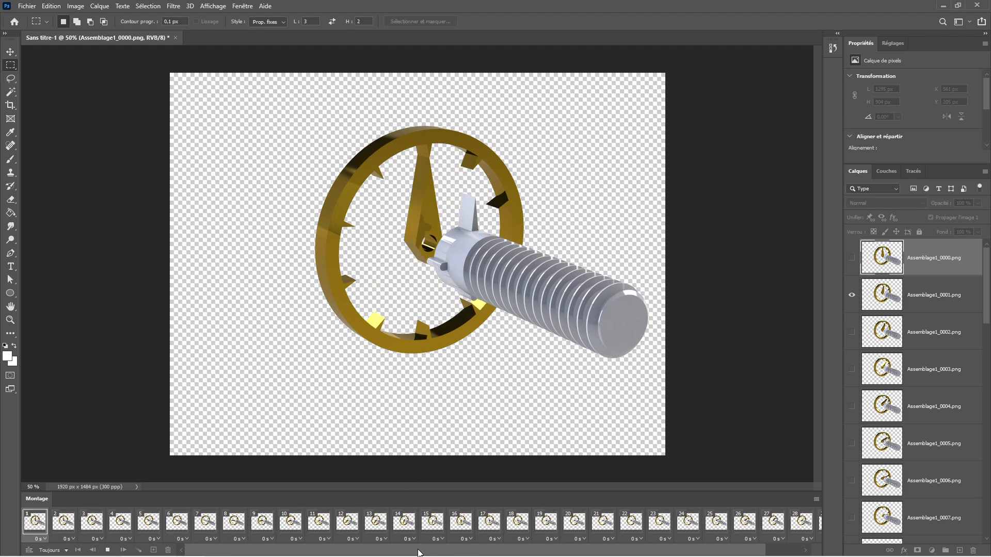
pyautogui.click(108, 550)
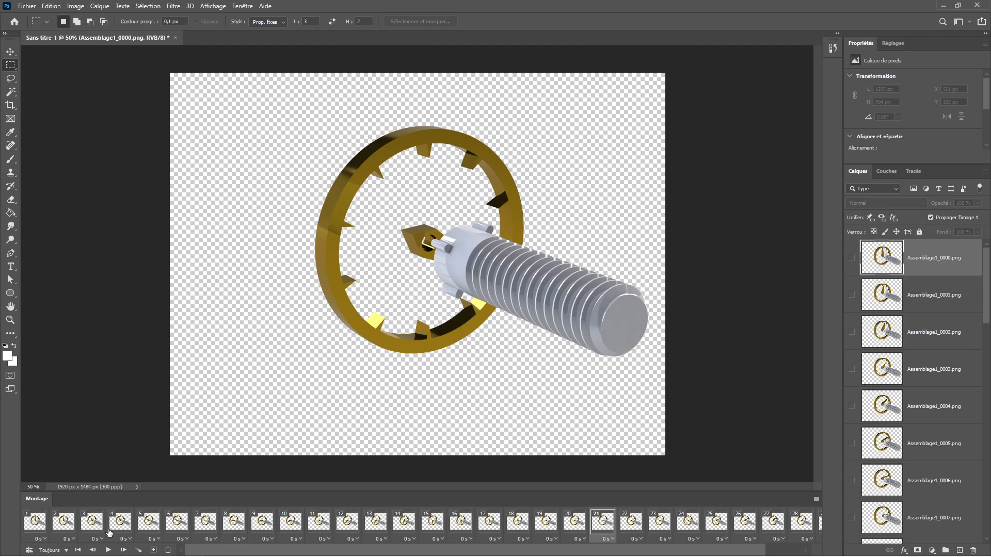
# Step: Reverse the order of frames 1 to 30 and play the animation to check the rotation direction
pyautogui.click(35, 522)
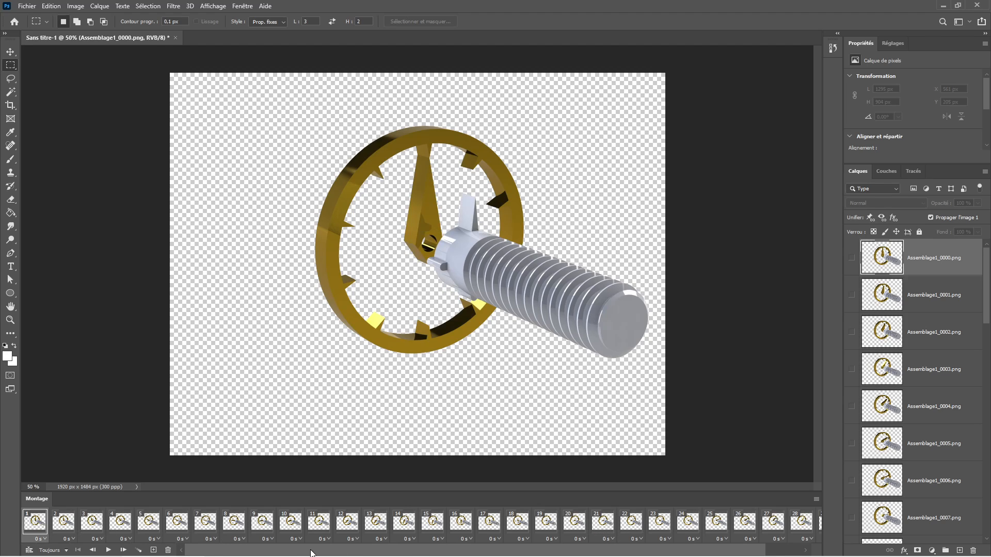
pyautogui.moveTo(312, 551); pyautogui.dragTo(483, 552)
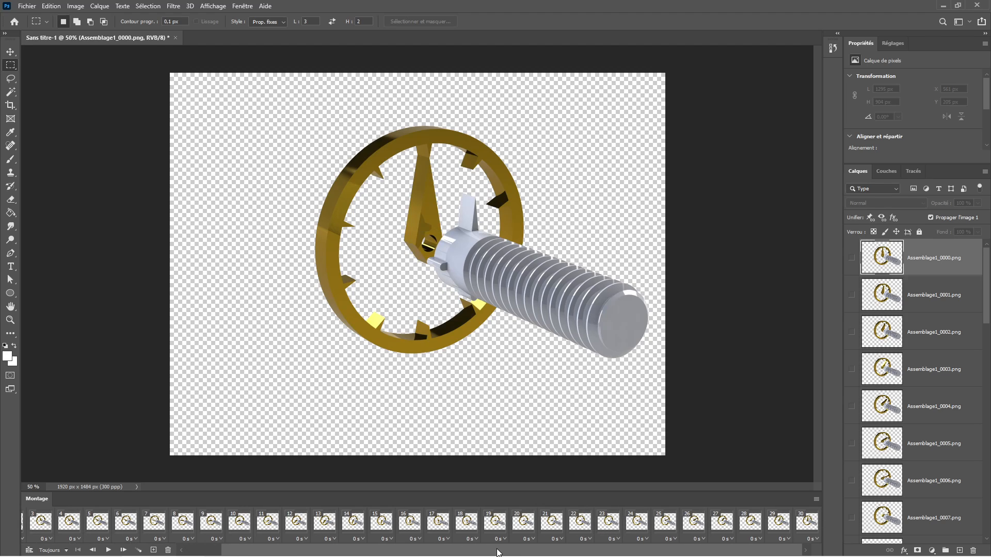
pyautogui.keyDown('shift'); pyautogui.click(812, 525); pyautogui.keyUp('shift')
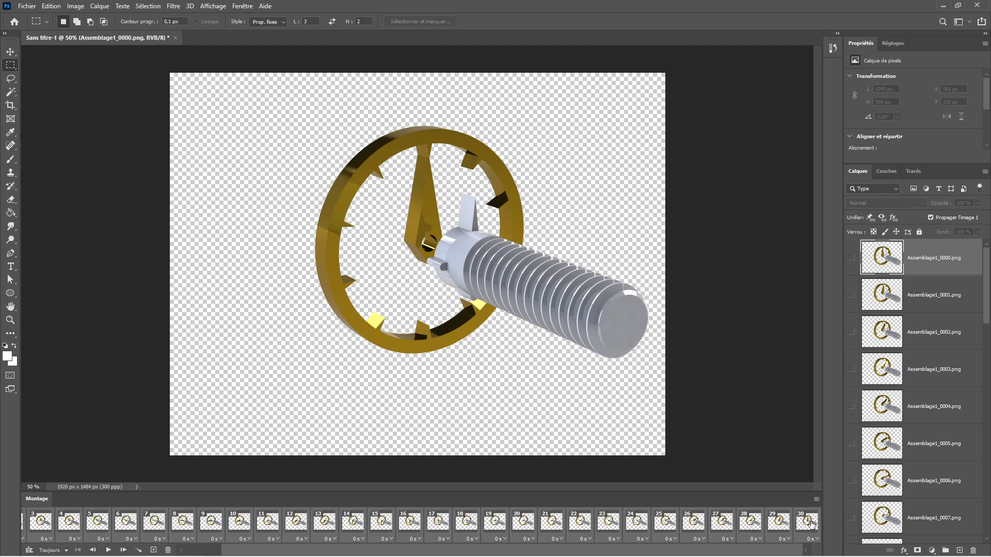
pyautogui.click(817, 499)
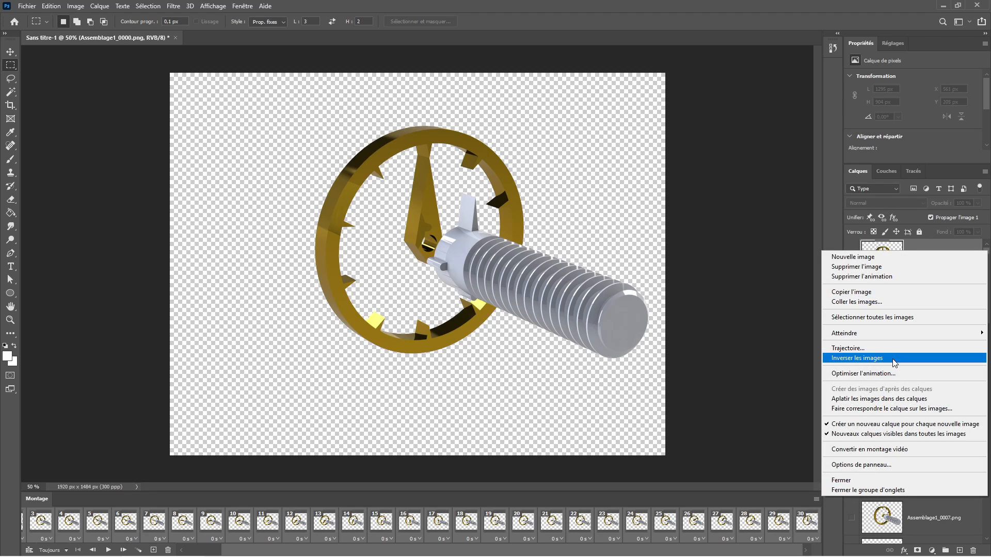
pyautogui.click(895, 361)
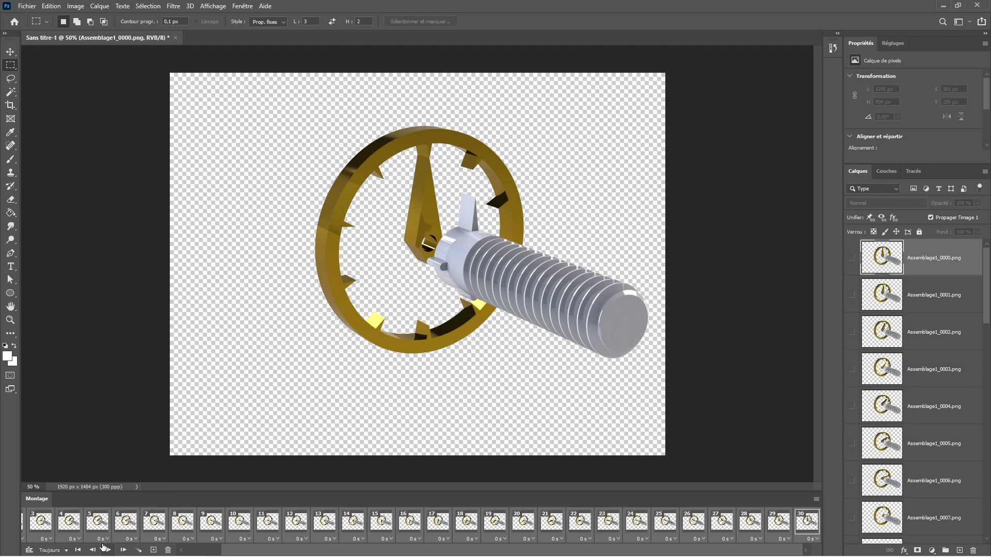
pyautogui.click(108, 550)
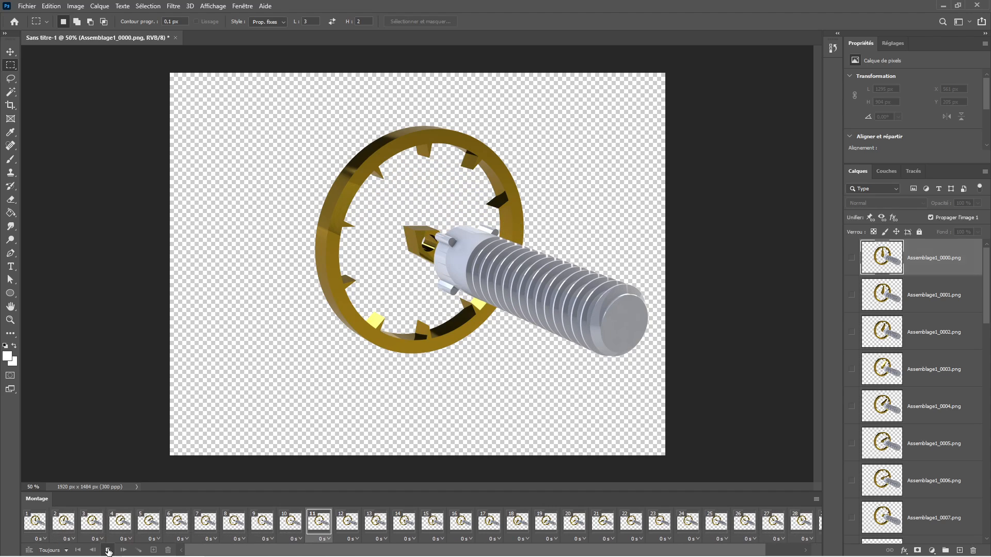
pyautogui.click(107, 550)
# Step: Add a new empty layer and place it at the bottom of the stack, below Assemblage1_0030.png
pyautogui.scroll(-10, 899, 342)
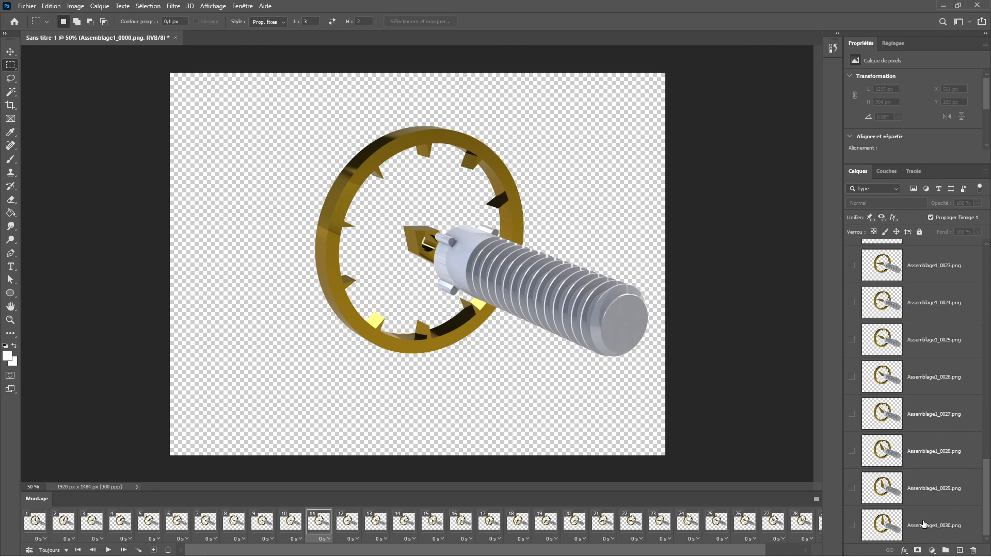
pyautogui.click(923, 525)
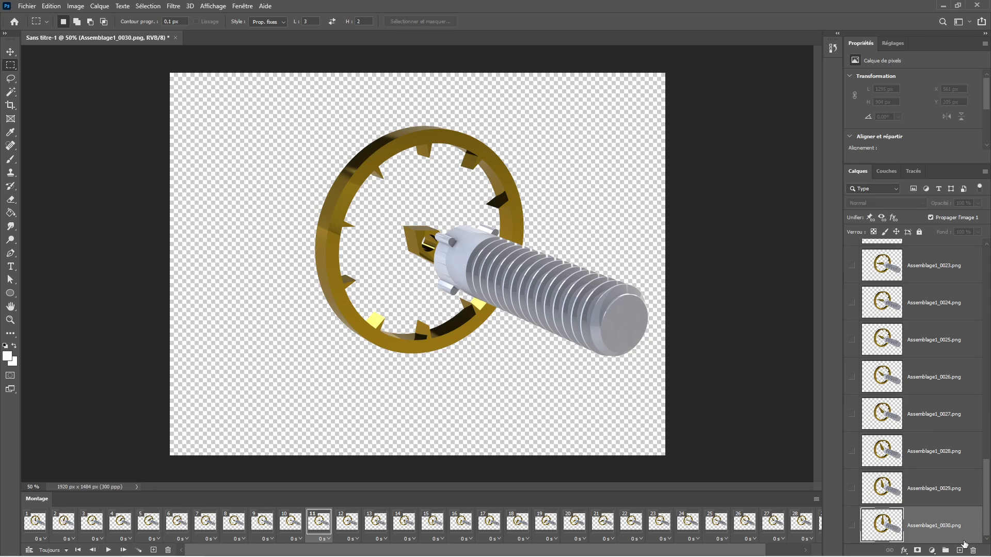
pyautogui.click(959, 551)
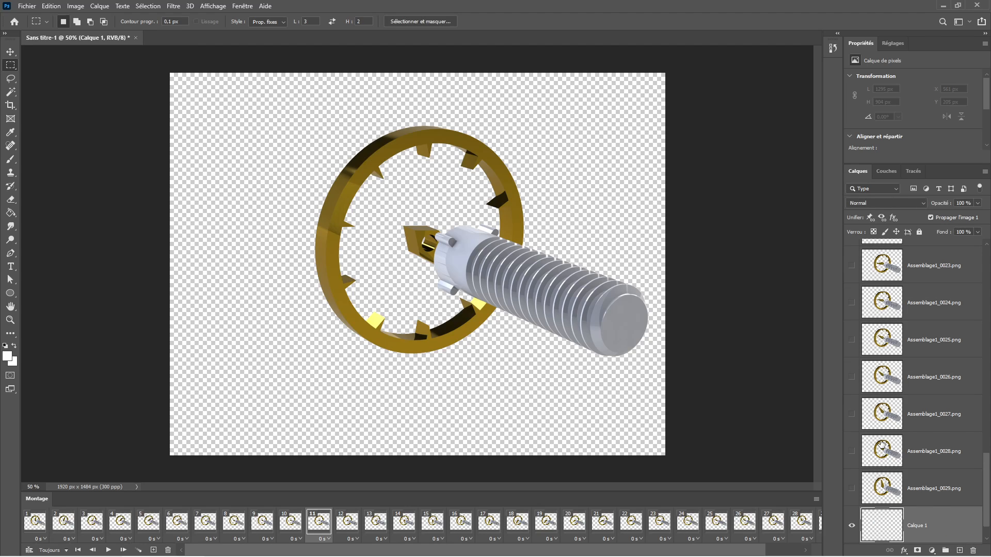
pyautogui.scroll(-1, 923, 444)
pyautogui.moveTo(938, 529); pyautogui.dragTo(938, 473)
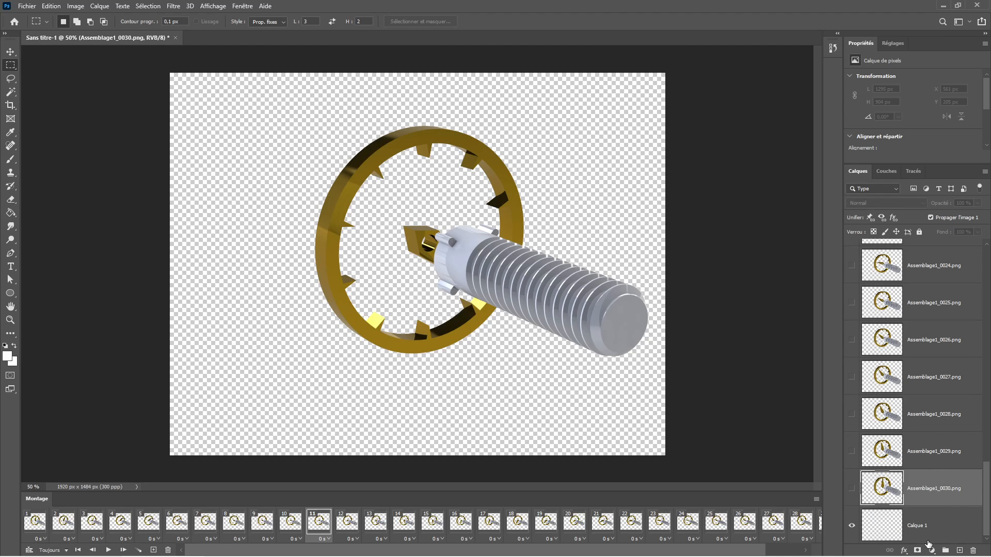
# Step: Fill the bottom layer Calque 1 with white using the Paint Bucket and play the animation to check the background
pyautogui.click(868, 540)
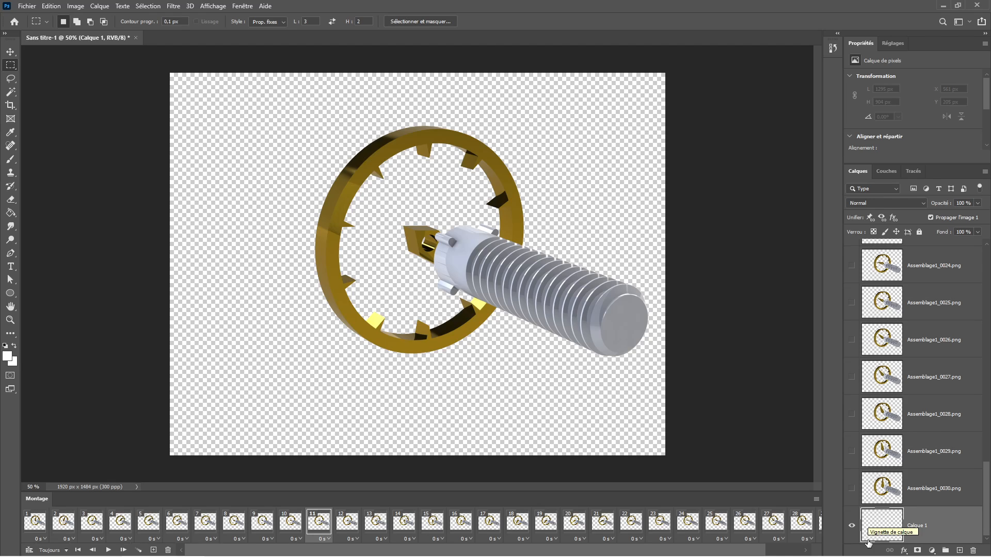
pyautogui.click(7, 357)
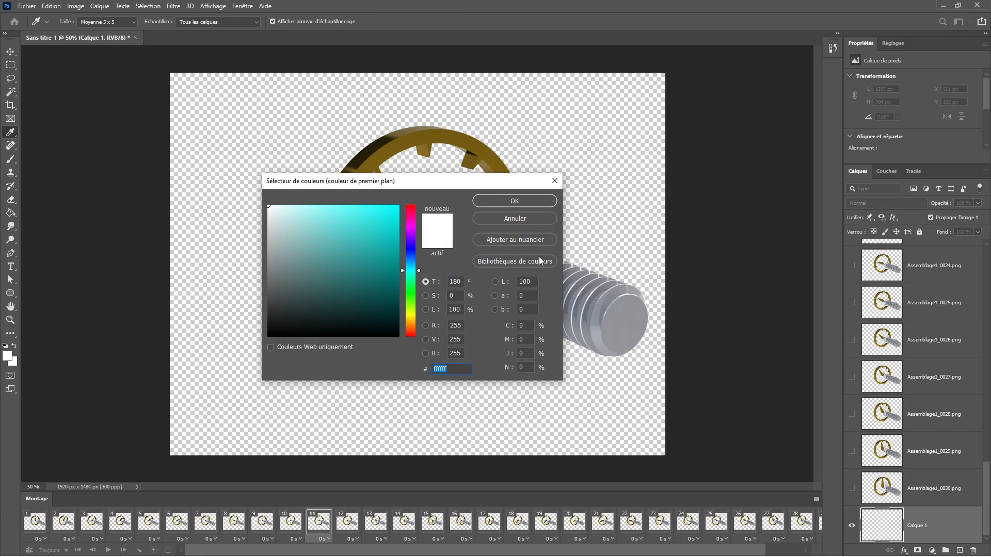
pyautogui.click(504, 199)
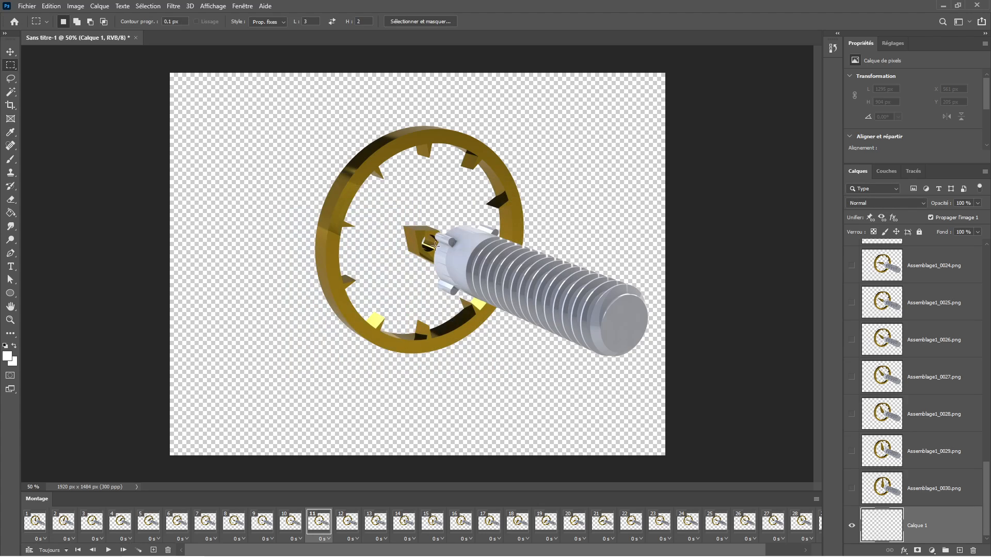
pyautogui.click(10, 212)
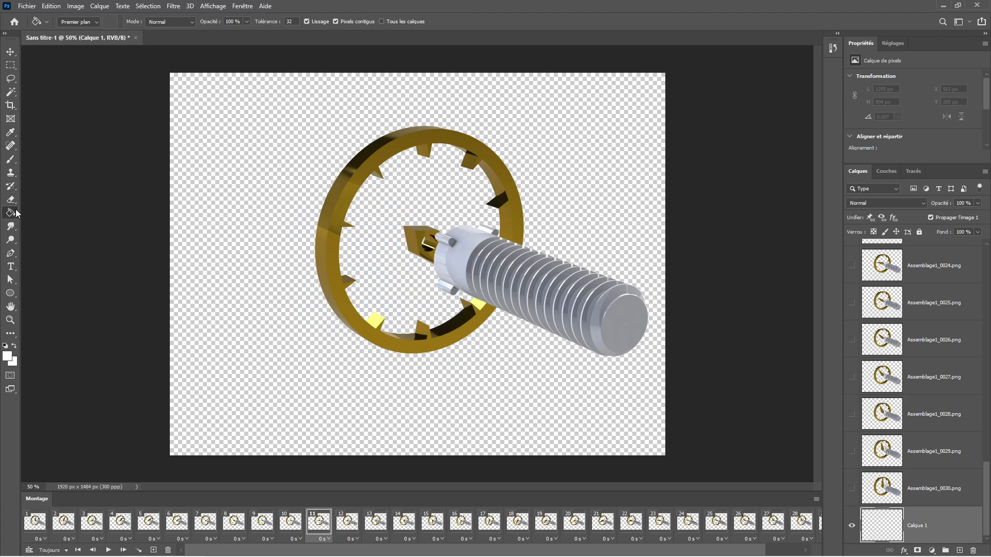
pyautogui.click(237, 200)
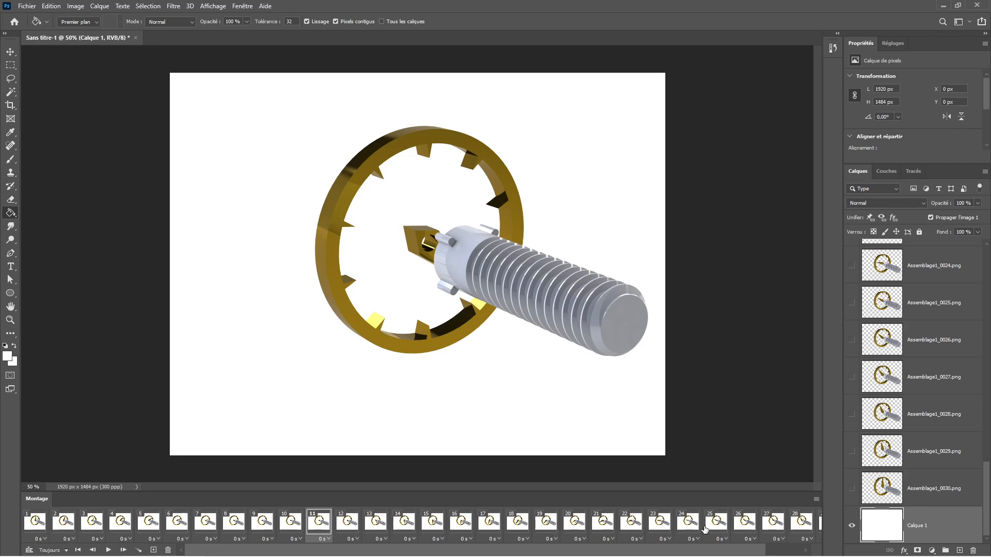
pyautogui.click(108, 550)
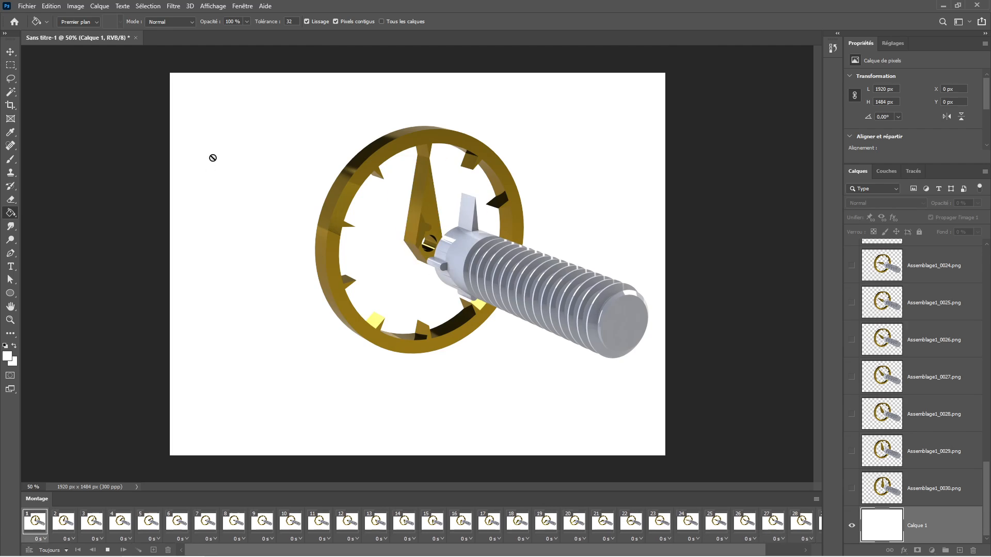
pyautogui.click(107, 551)
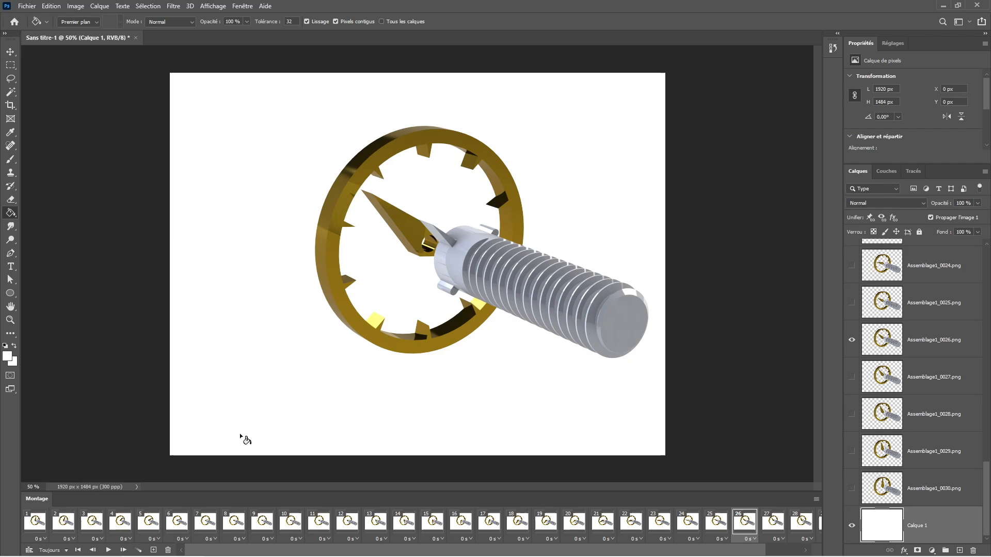
# Step: Make a fixed 3:2 rectangular selection of 1416 x 944 px, shift it down to frame the whole ring and screw, and crop to it
pyautogui.click(11, 66)
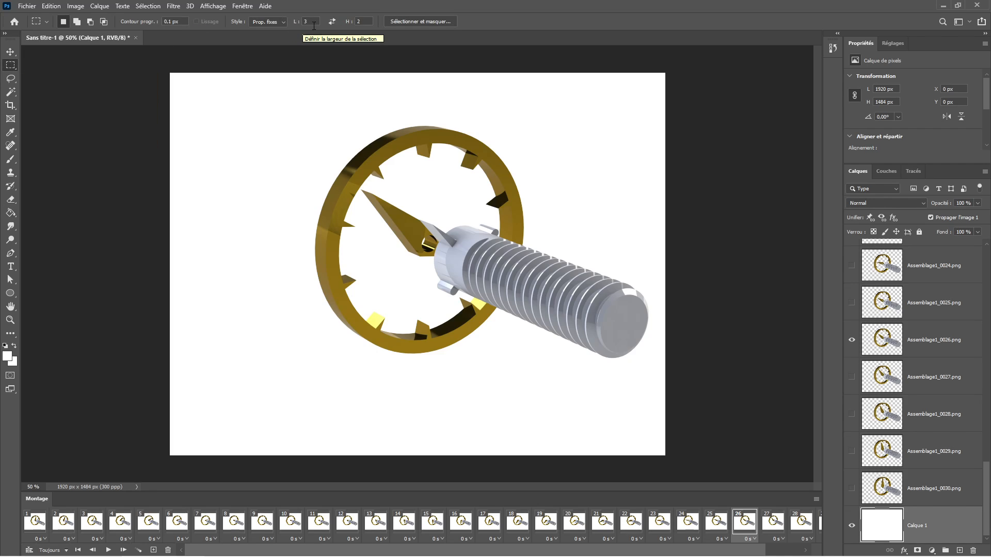
pyautogui.moveTo(666, 106); pyautogui.dragTo(227, 347)
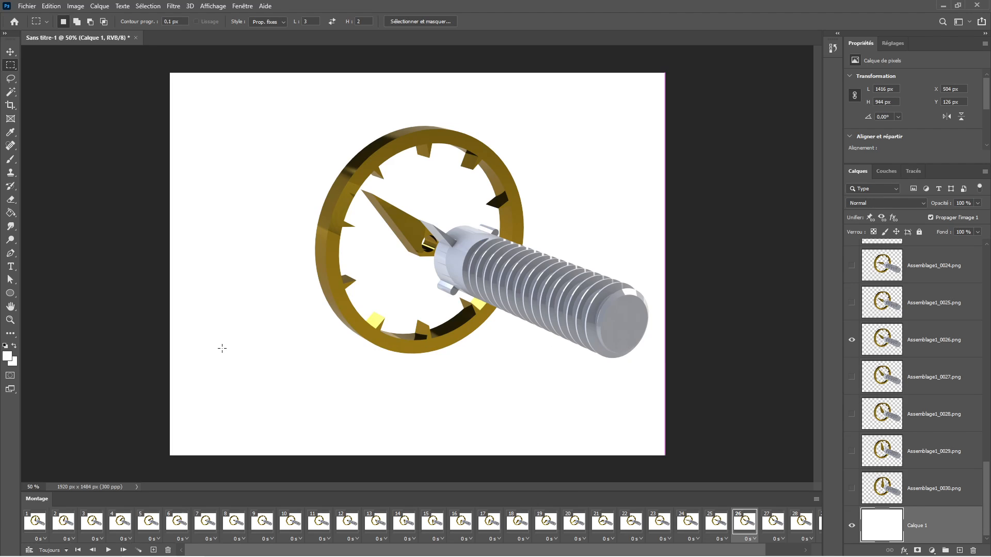
pyautogui.press('Down')
pyautogui.press('Down')
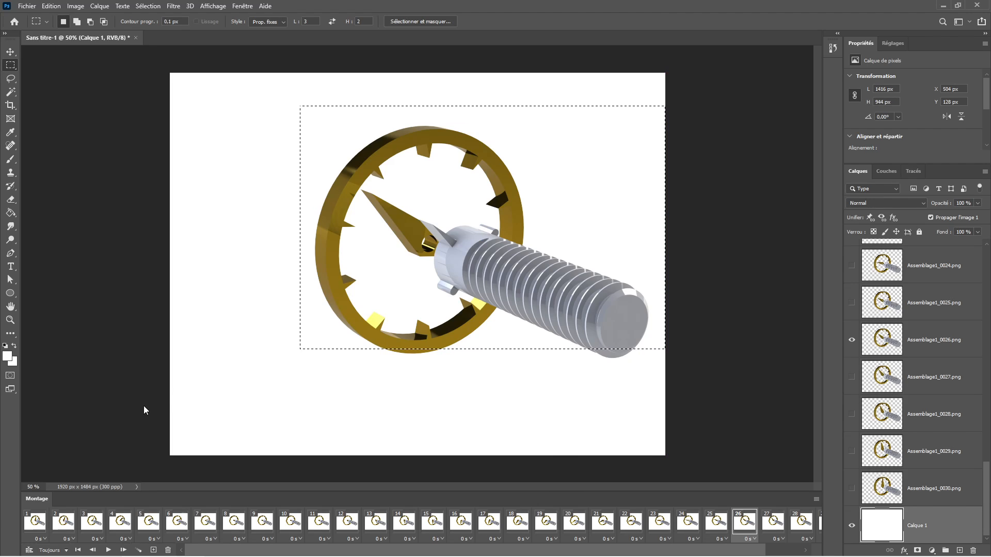
pyautogui.press('Down')
pyautogui.press('Down')
pyautogui.press('Down')
pyautogui.press('Down')
pyautogui.press('Down')
pyautogui.press('Down')
pyautogui.press('Down')
pyautogui.press('Down')
pyautogui.press('Down')
pyautogui.press('Down')
pyautogui.press('Down')
pyautogui.press('Down')
pyautogui.press('Down')
pyautogui.press('Down')
pyautogui.press('Down')
pyautogui.press('Down')
pyautogui.press('Down')
pyautogui.press('Down')
pyautogui.press('Down')
pyautogui.press('Down')
pyautogui.press('Down')
pyautogui.press('Down')
pyautogui.press('Down')
pyautogui.press('Down')
pyautogui.press('Down')
pyautogui.press('Down')
pyautogui.press('Down')
pyautogui.press('Down')
pyautogui.press('Down')
pyautogui.press('Down')
pyautogui.click(75, 6)
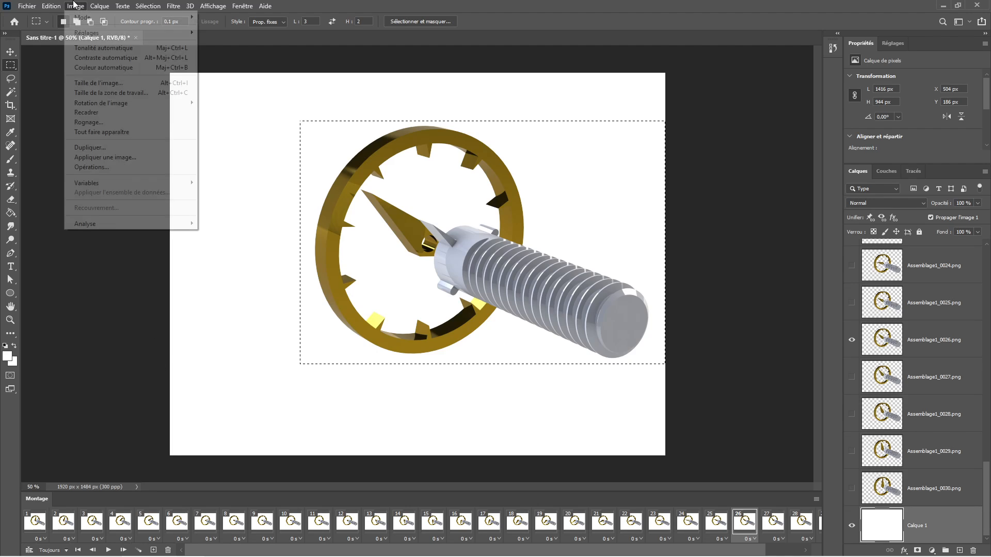
pyautogui.click(100, 112)
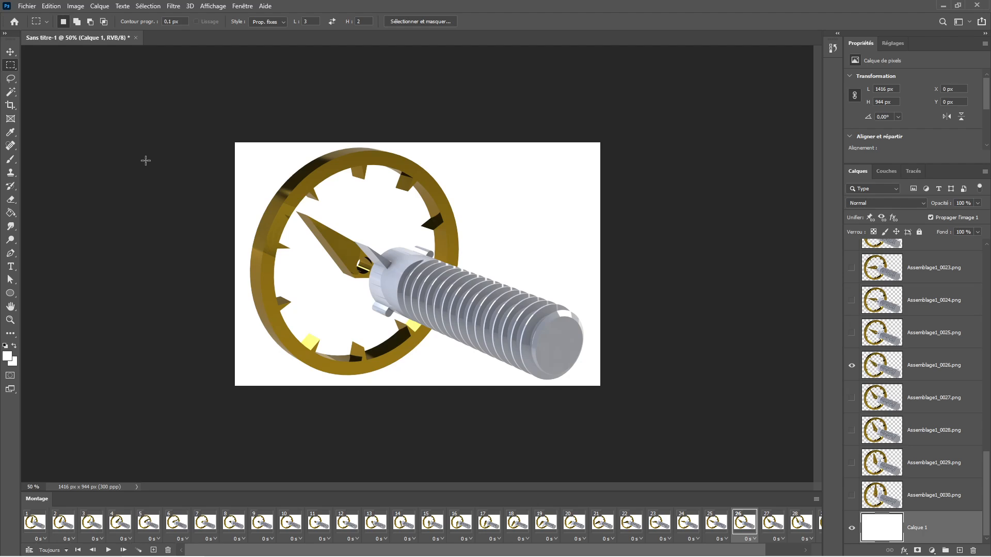
# Step: Resize the image to 750 x 500 px and view it at 100%
pyautogui.click(75, 6)
pyautogui.moveTo(84, 37)
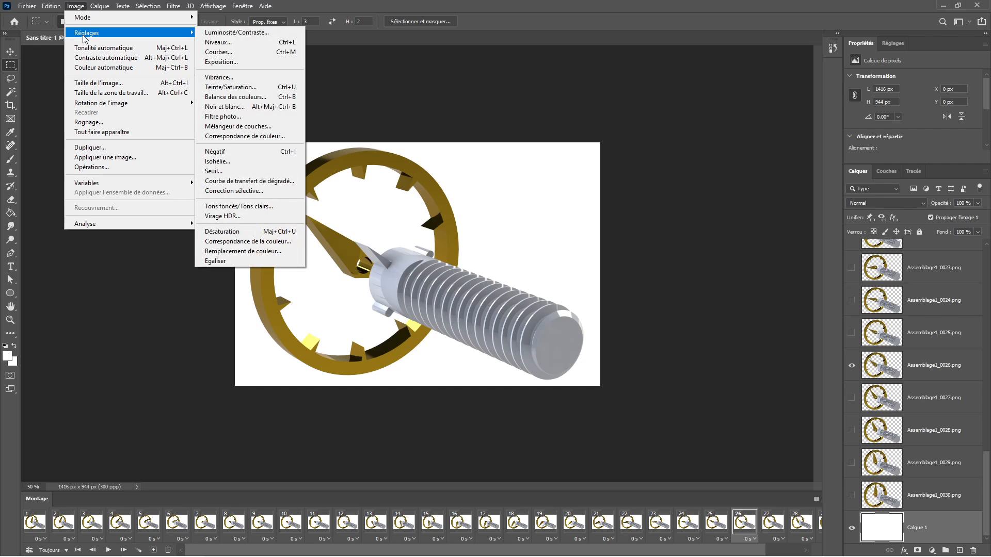
pyautogui.click(103, 83)
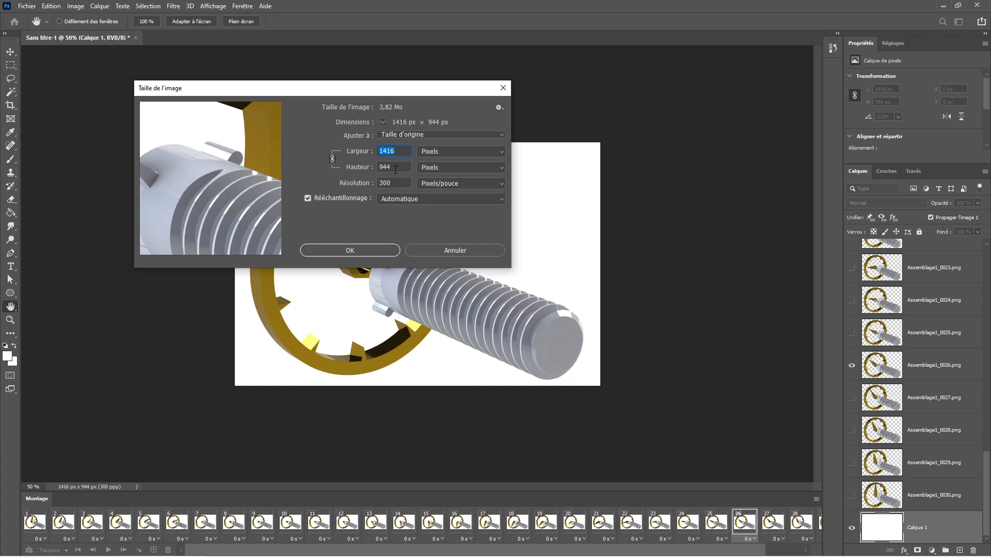
pyautogui.click(392, 167)
pyautogui.write('500')
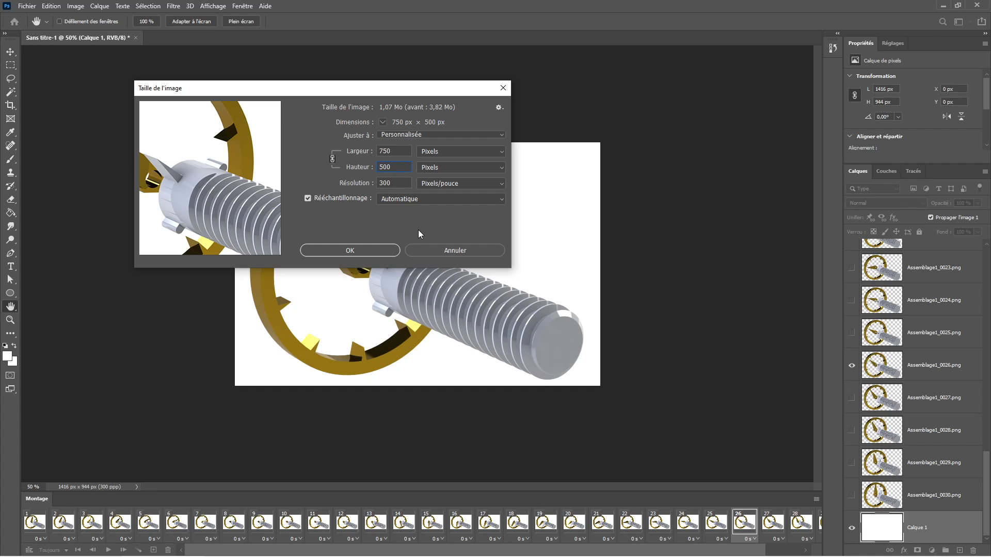
pyautogui.click(336, 250)
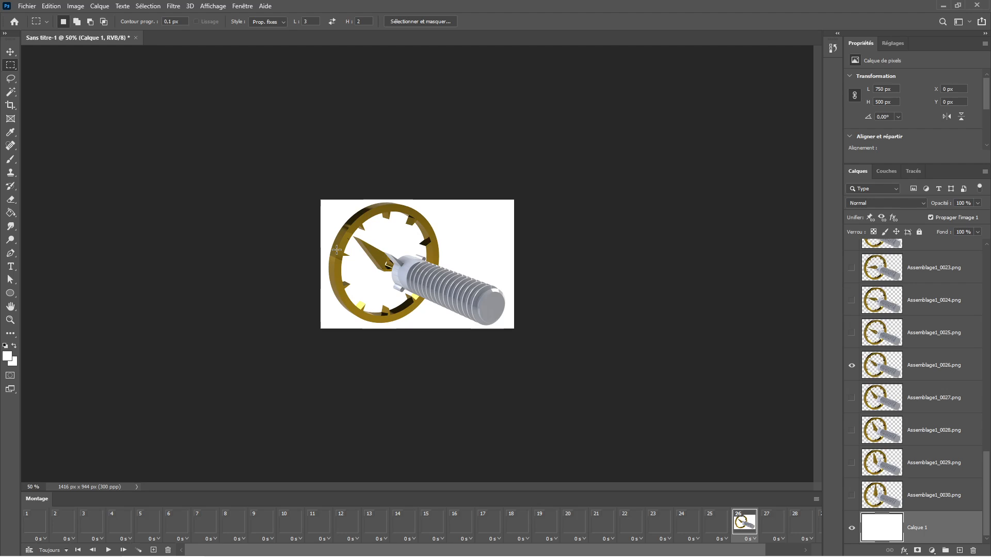
pyautogui.hotkey('ctrl', '1')
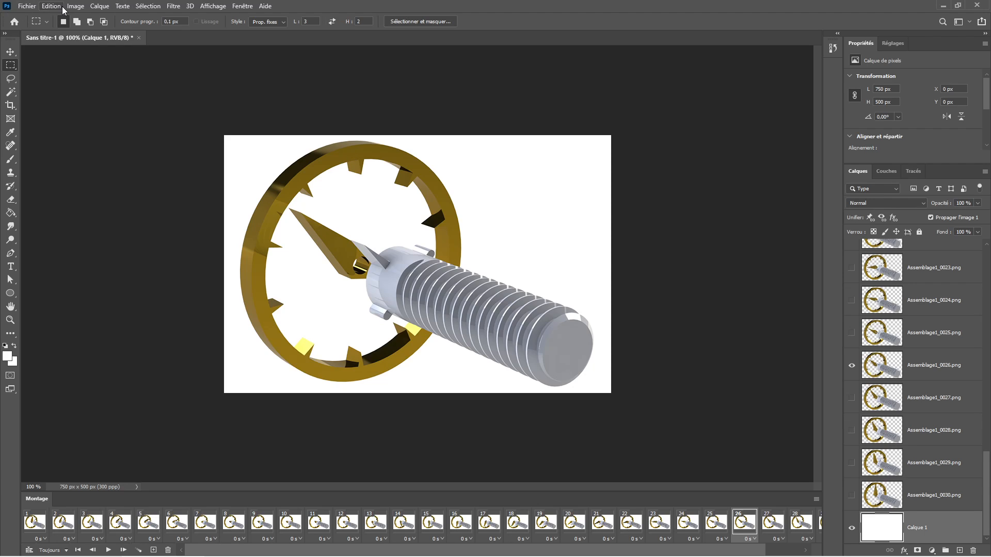
# Step: Render the animation as an H.264 video, Sans titre-1.mp4, at document size and 30 frames per second
pyautogui.click(27, 7)
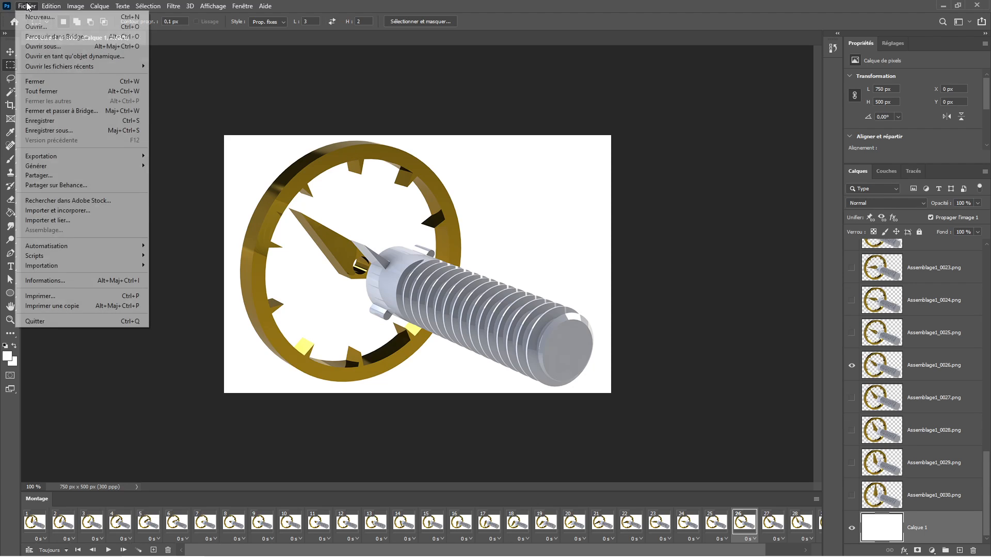
pyautogui.moveTo(82, 159)
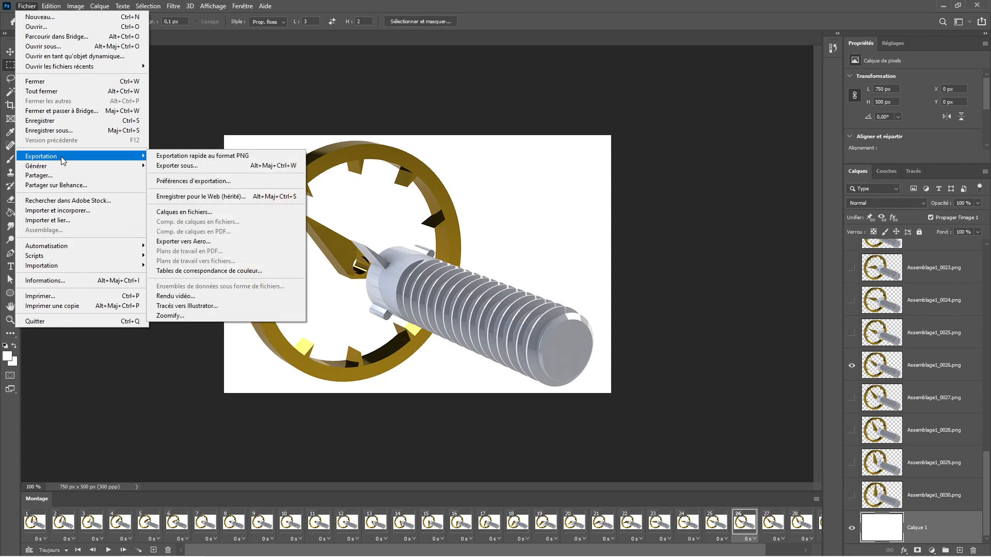
pyautogui.click(186, 297)
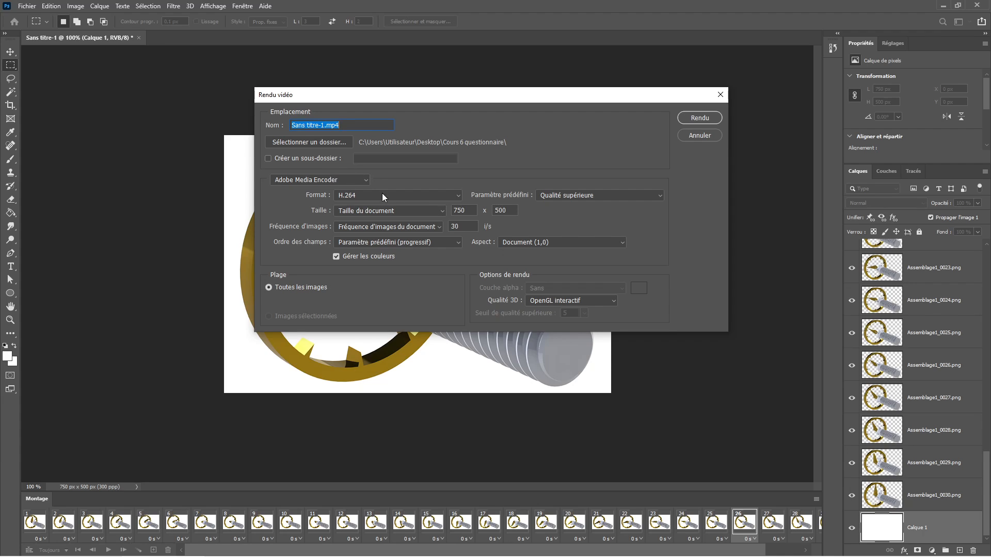
pyautogui.click(458, 198)
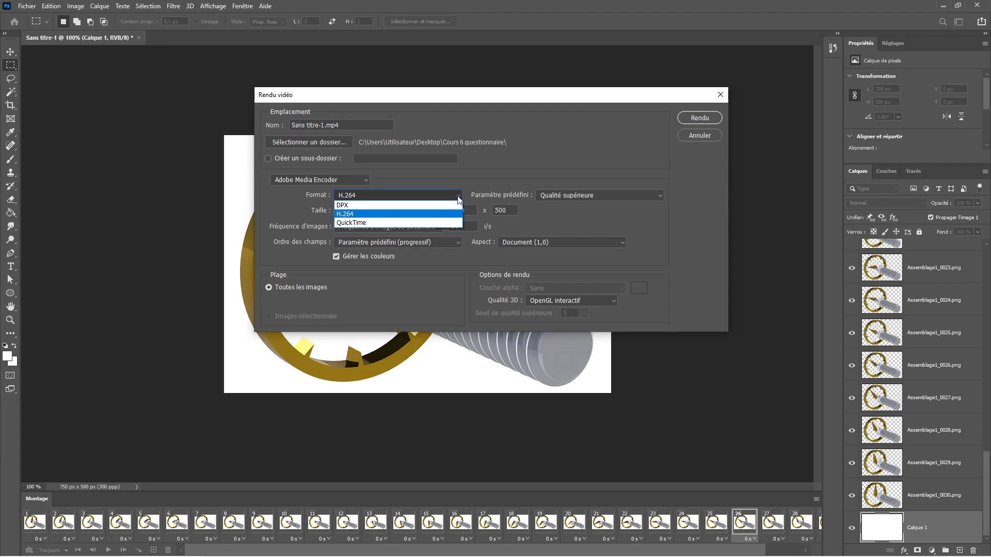
pyautogui.click(458, 199)
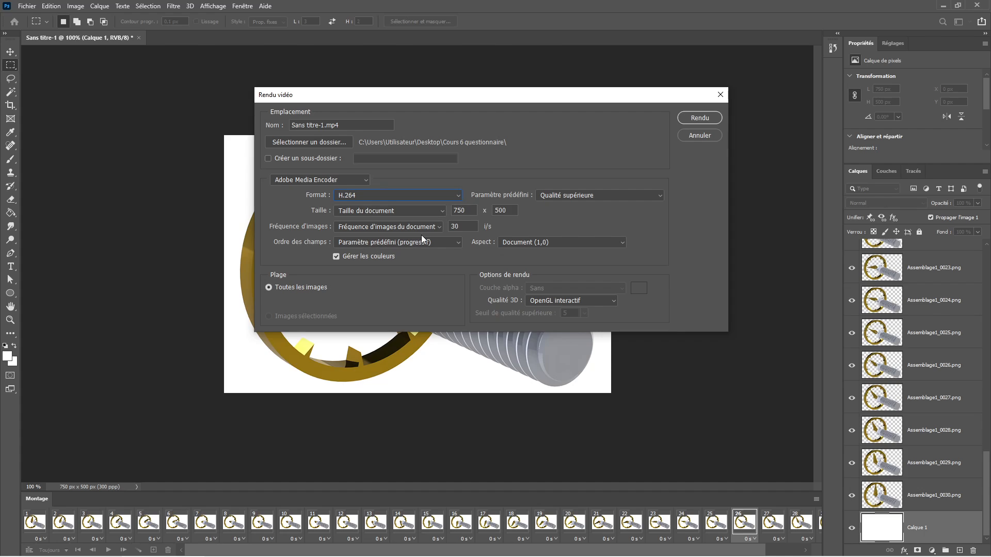
pyautogui.click(465, 226)
pyautogui.doubleClick(466, 226)
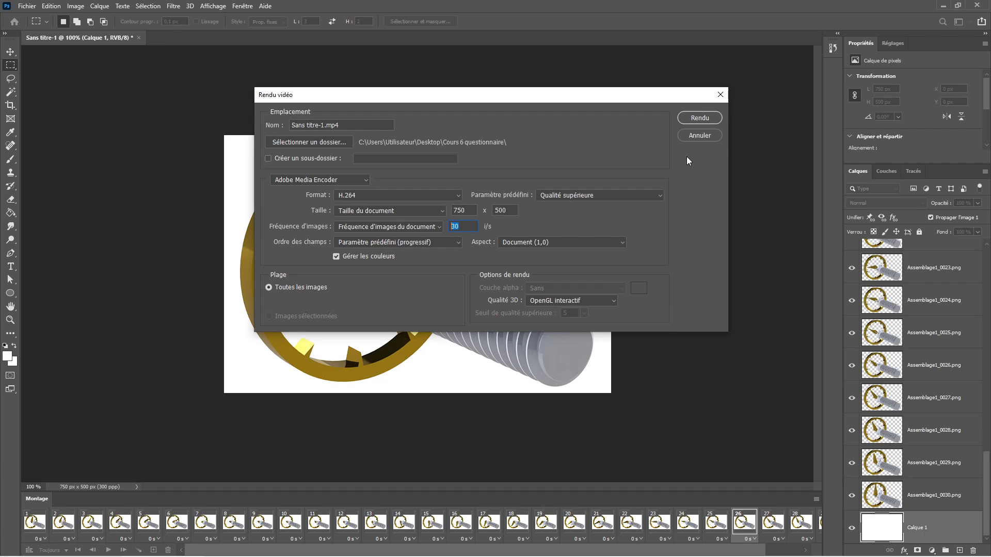
pyautogui.click(699, 118)
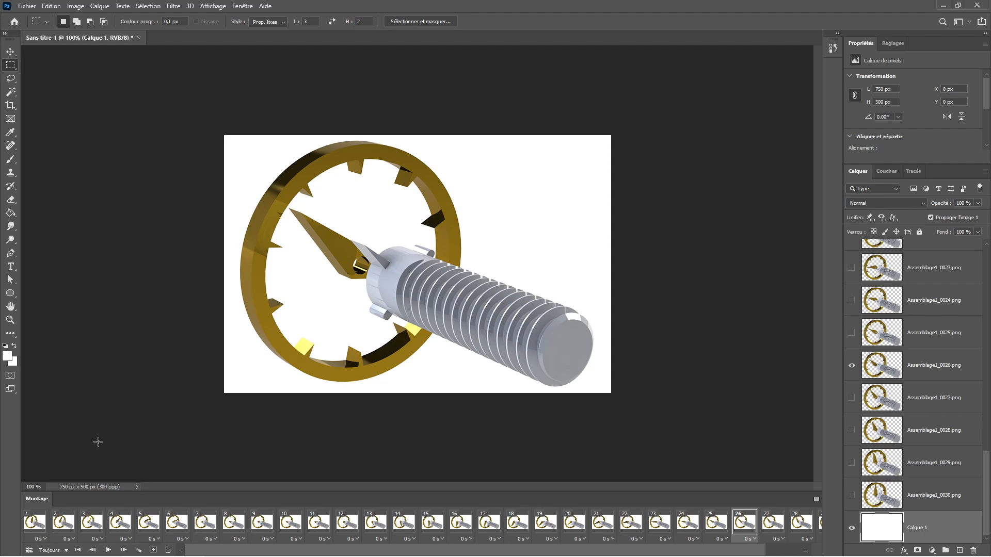
# Step: Set the delay of all animation frames, 1 to 30, to 0,03 seconds
pyautogui.click(36, 526)
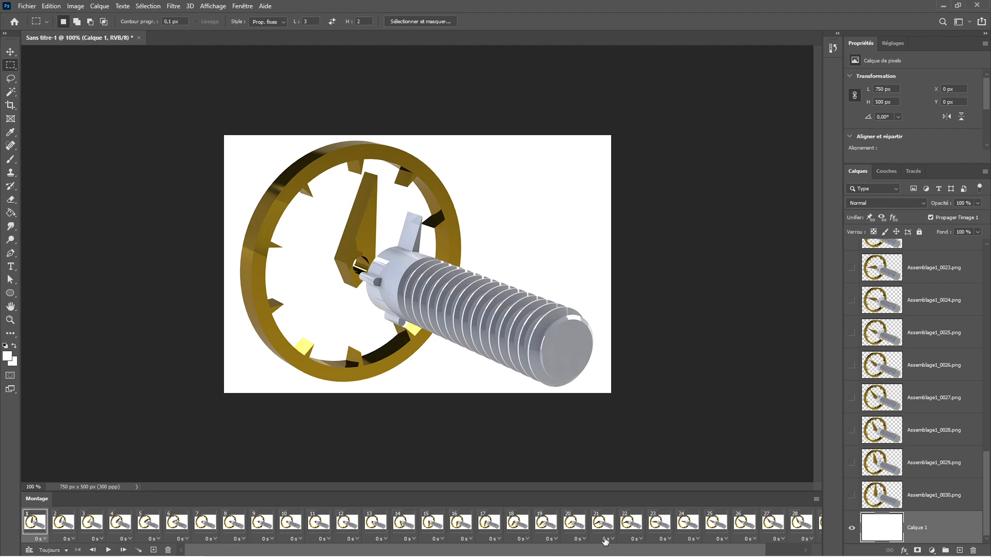
pyautogui.moveTo(608, 552); pyautogui.dragTo(723, 552)
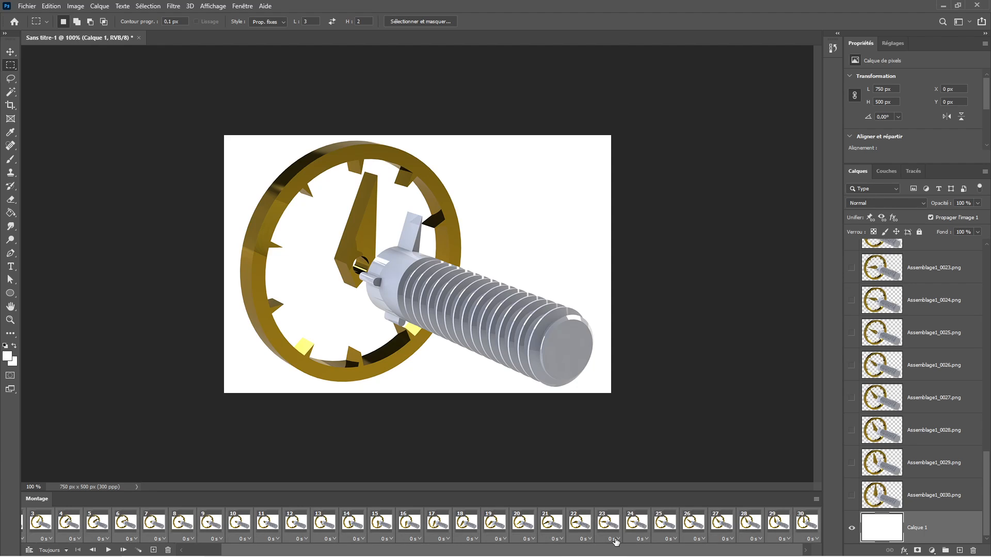
pyautogui.click(813, 539)
pyautogui.click(818, 514)
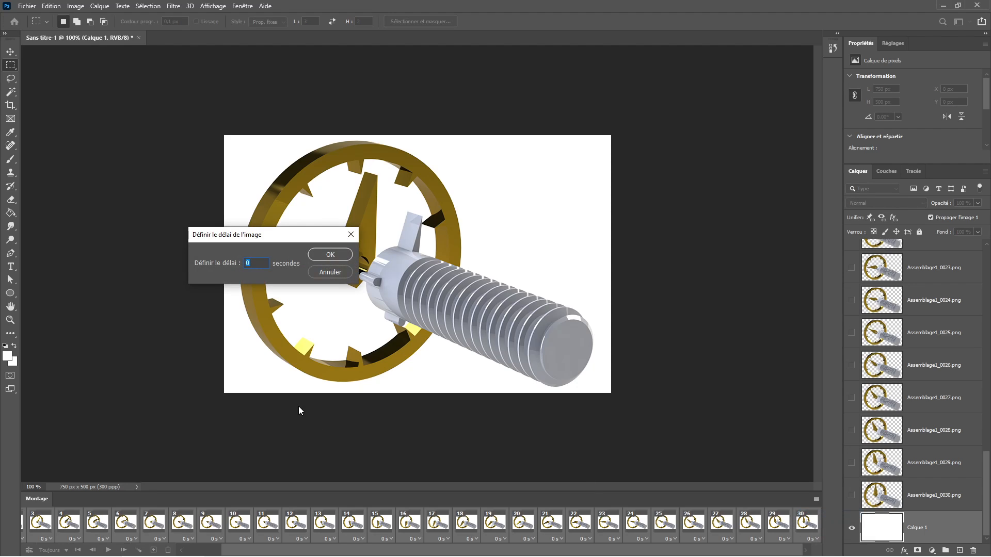
pyautogui.press('BackSpace')
pyautogui.write('1/30')
pyautogui.press('Tab')
pyautogui.click(330, 254)
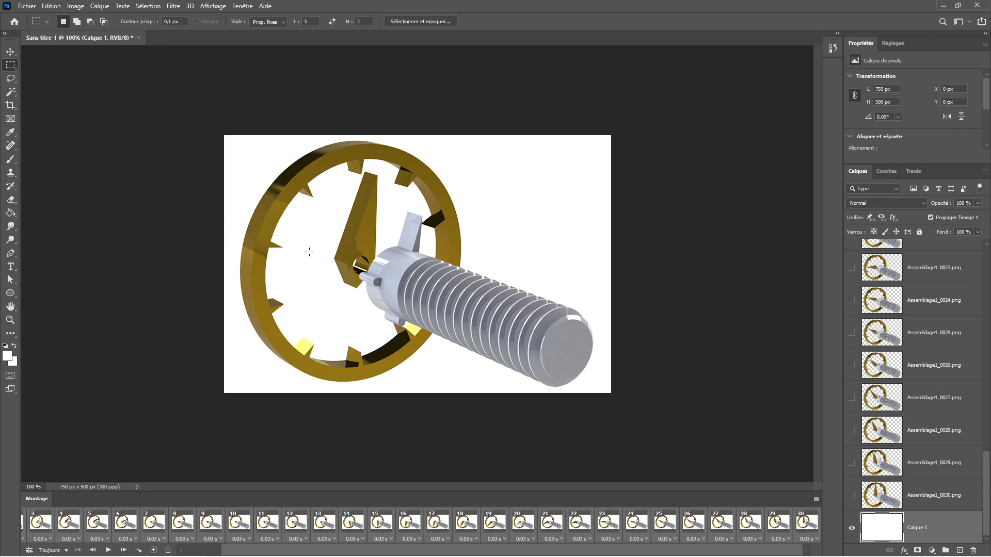
# Step: Open the legacy Save for Web export with its GIF settings and preview the looping animation there
pyautogui.click(27, 6)
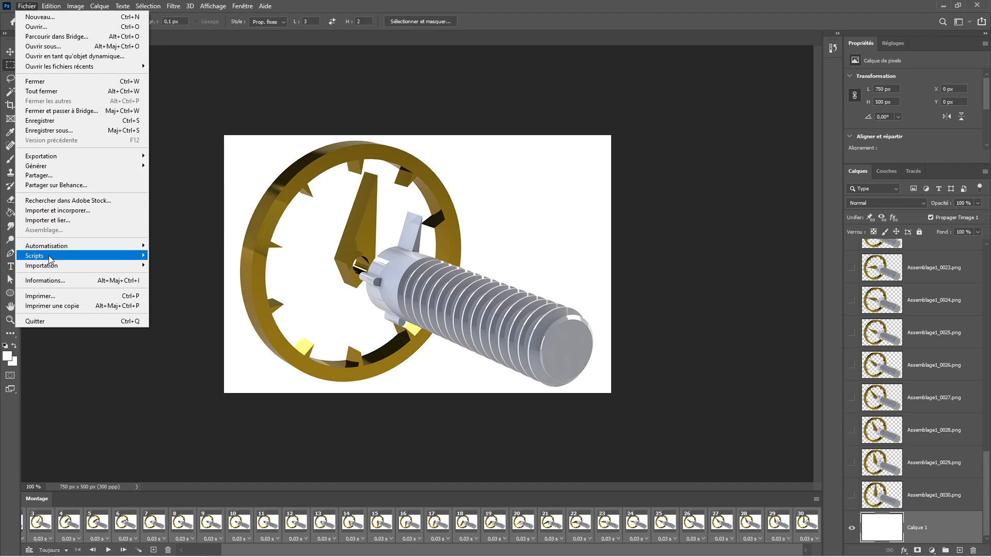
pyautogui.moveTo(64, 156)
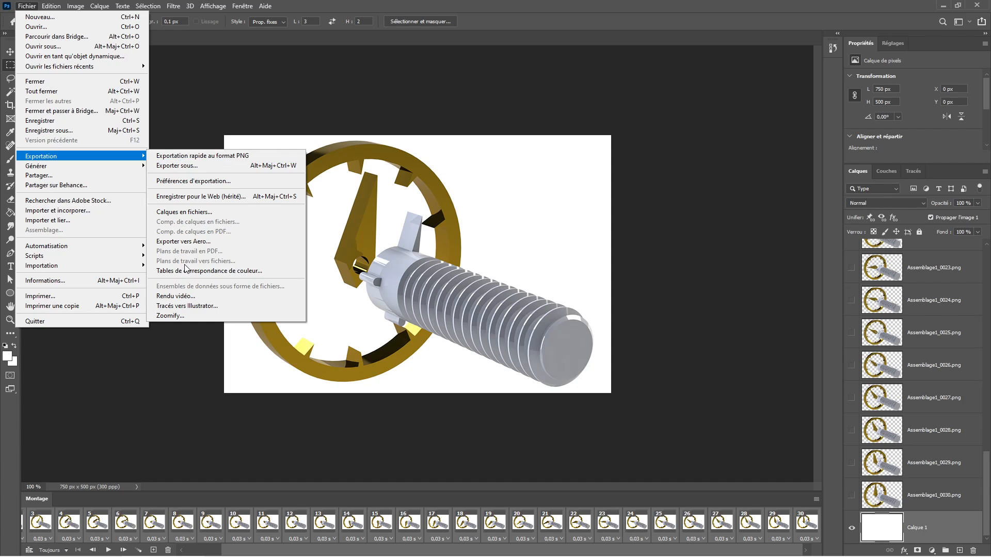
pyautogui.click(199, 196)
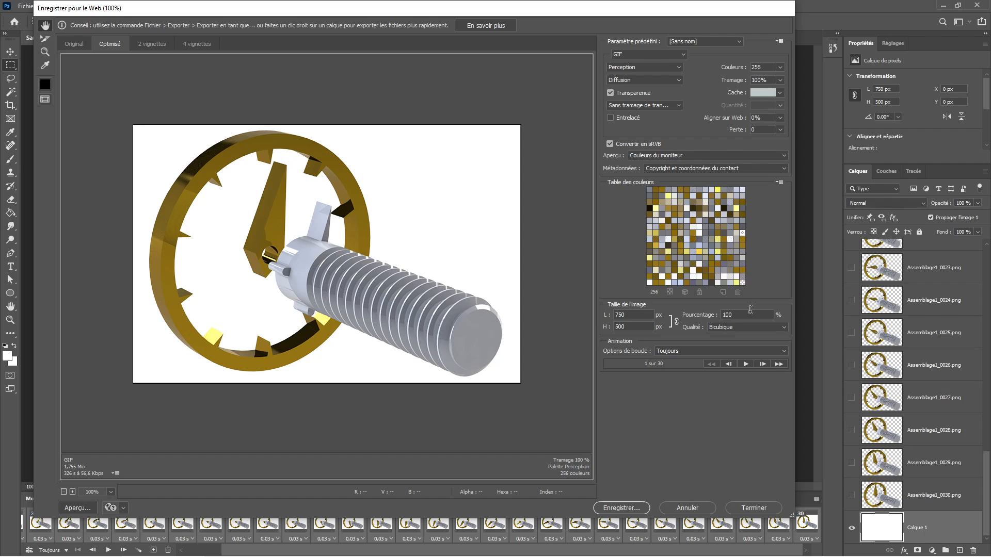
pyautogui.click(746, 365)
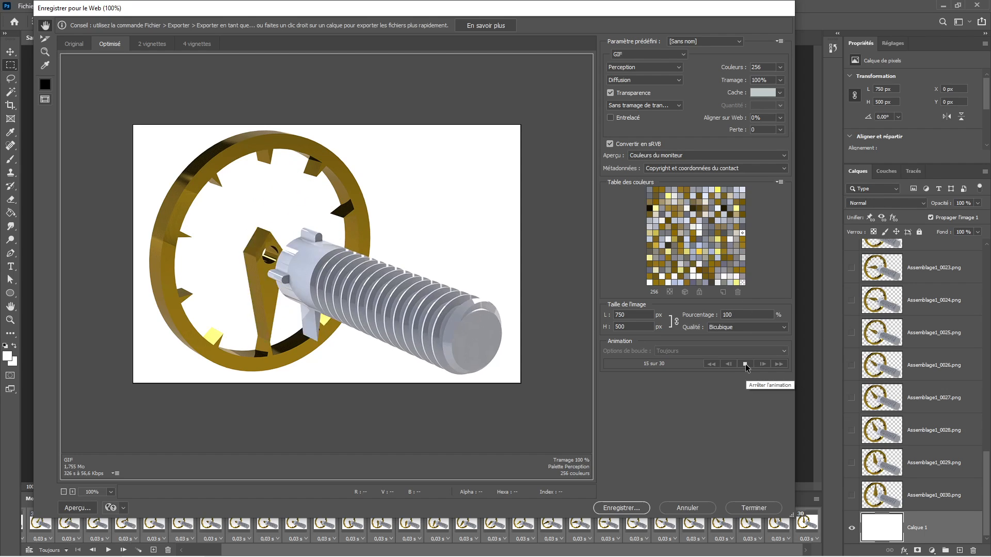
pyautogui.click(745, 365)
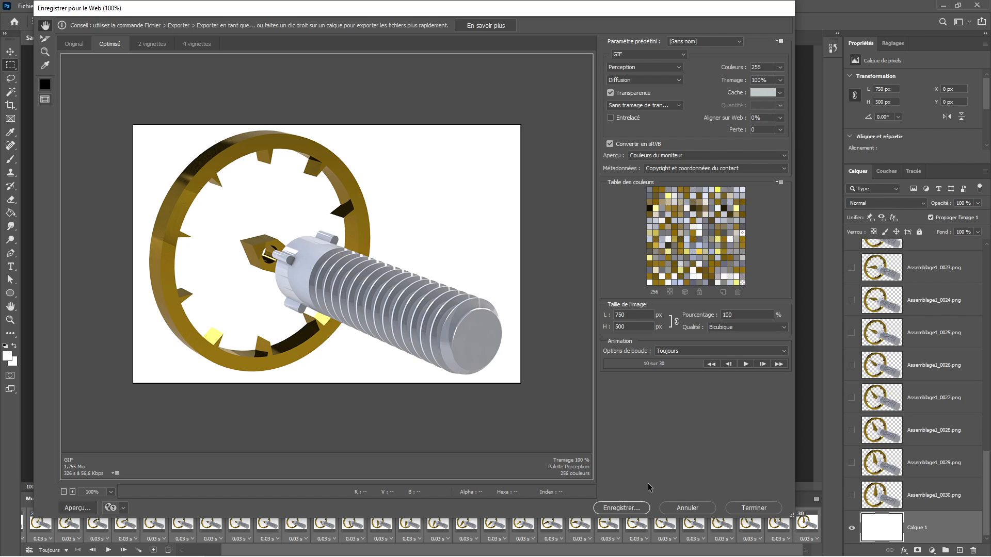
# Step: Start saving the optimized GIF and choose the demo folder inside Cours 6 questionnaire as its destination
pyautogui.click(615, 509)
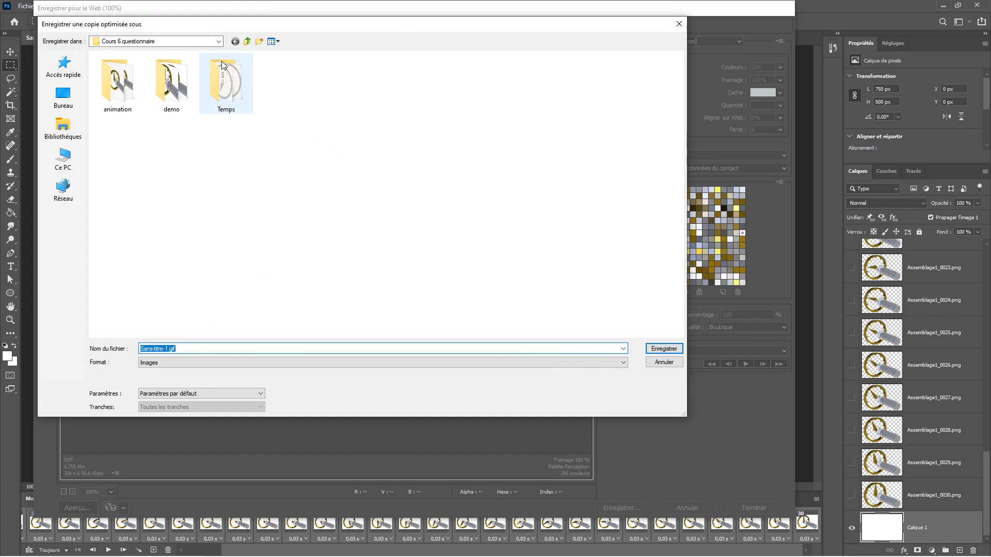
pyautogui.click(171, 85)
pyautogui.doubleClick(172, 85)
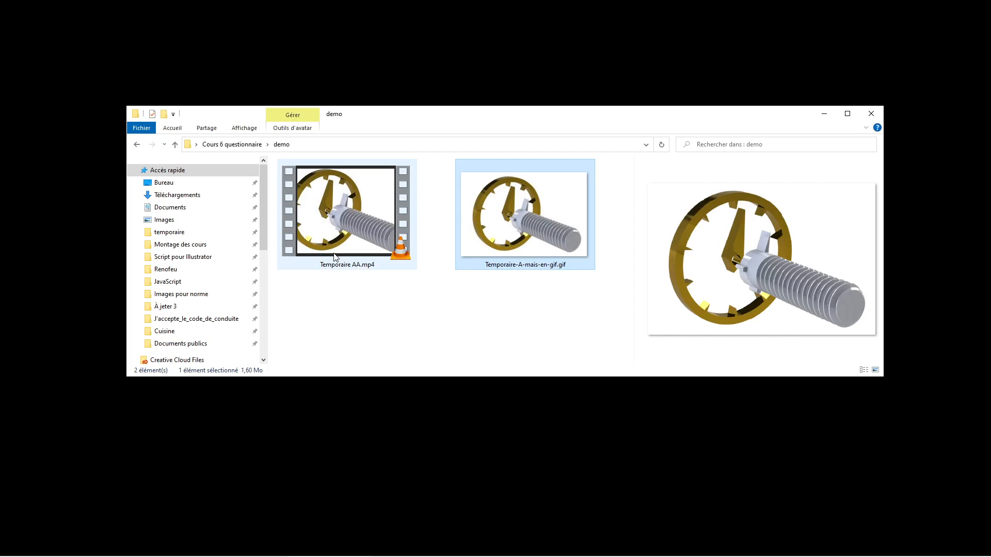
# Step: Play the exported video Temporaire AA.mp4 from the demo folder in VLC to check the animation
pyautogui.moveTo(336, 257)
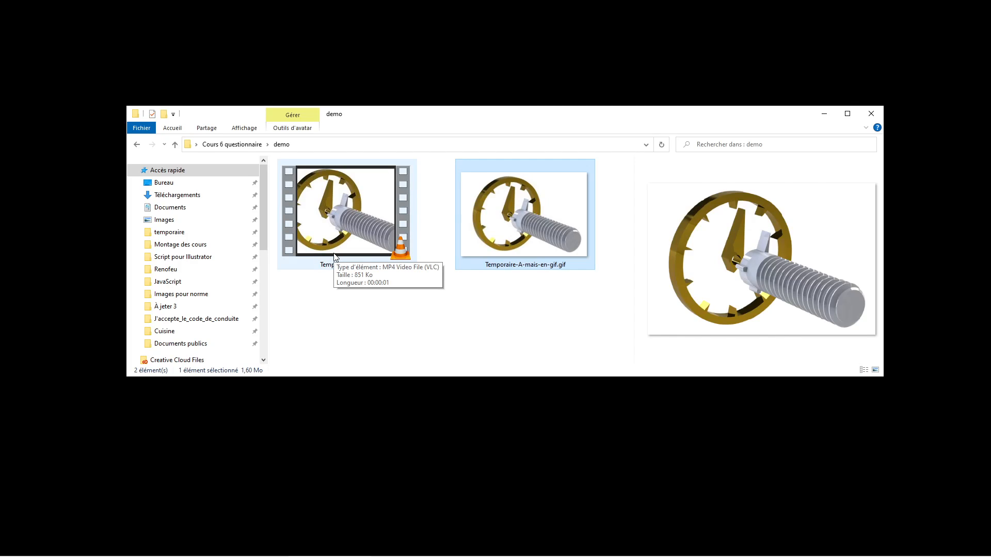
pyautogui.doubleClick(336, 217)
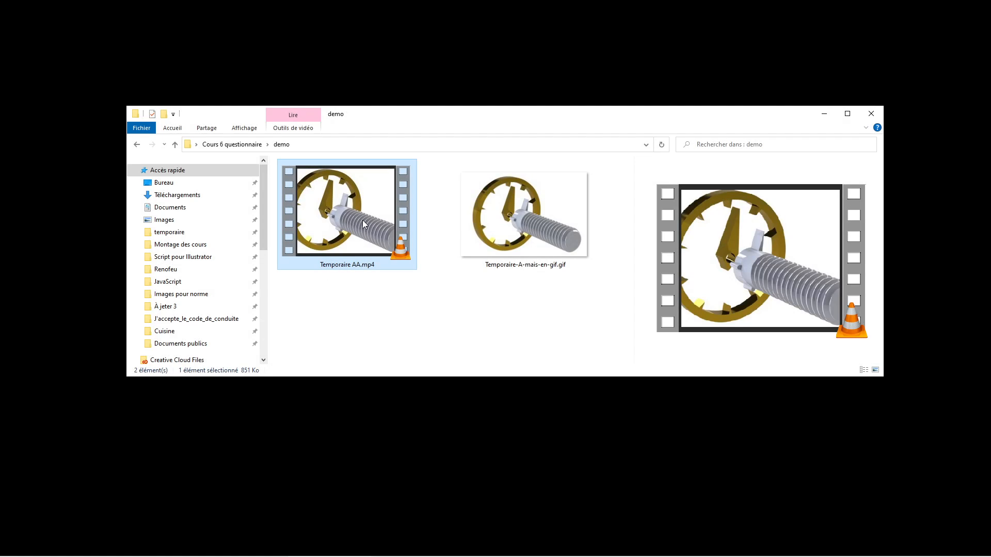
pyautogui.doubleClick(364, 223)
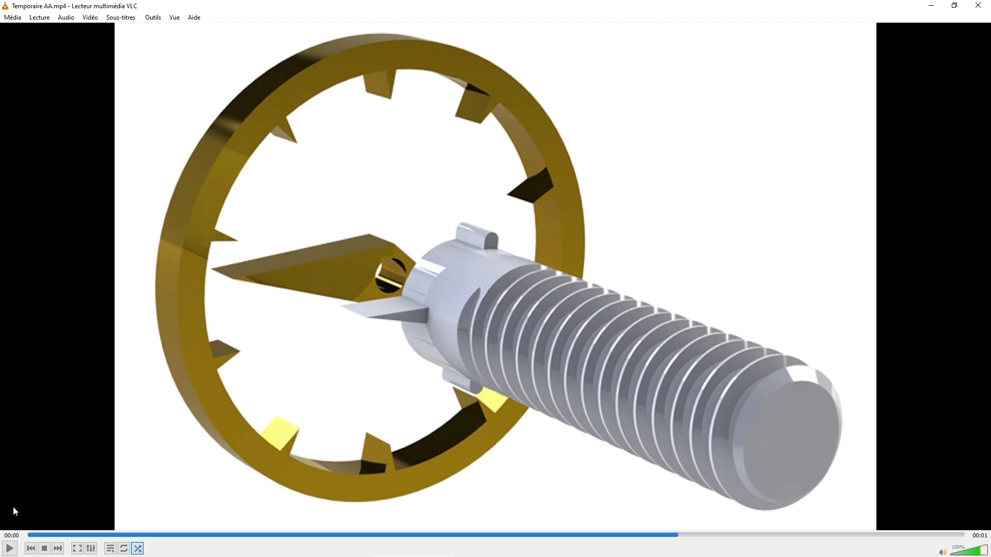
pyautogui.click(11, 549)
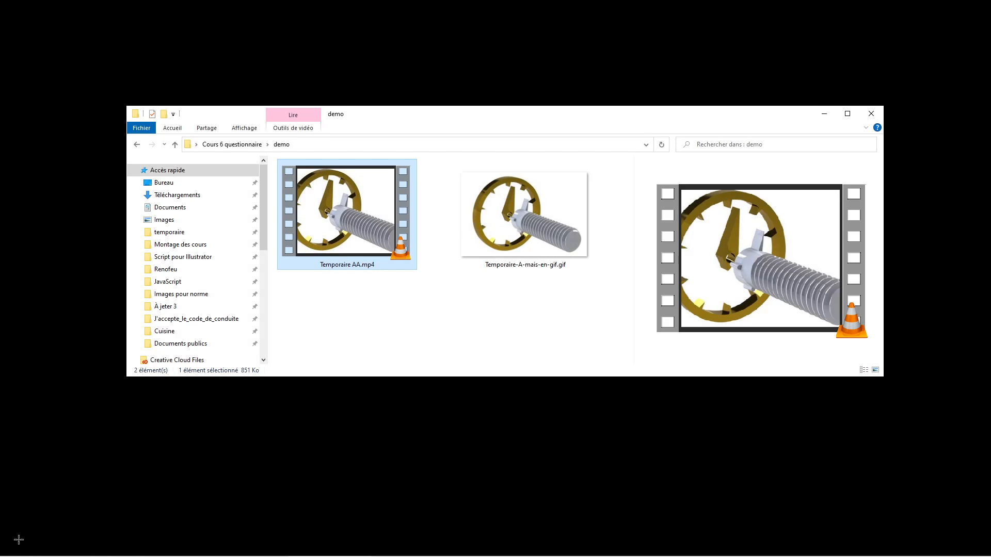
# Step: View the exported Temporaire-A-mais-en-gif.gif in Photos to check its looping, and close the viewer and the demo folder
pyautogui.doubleClick(511, 231)
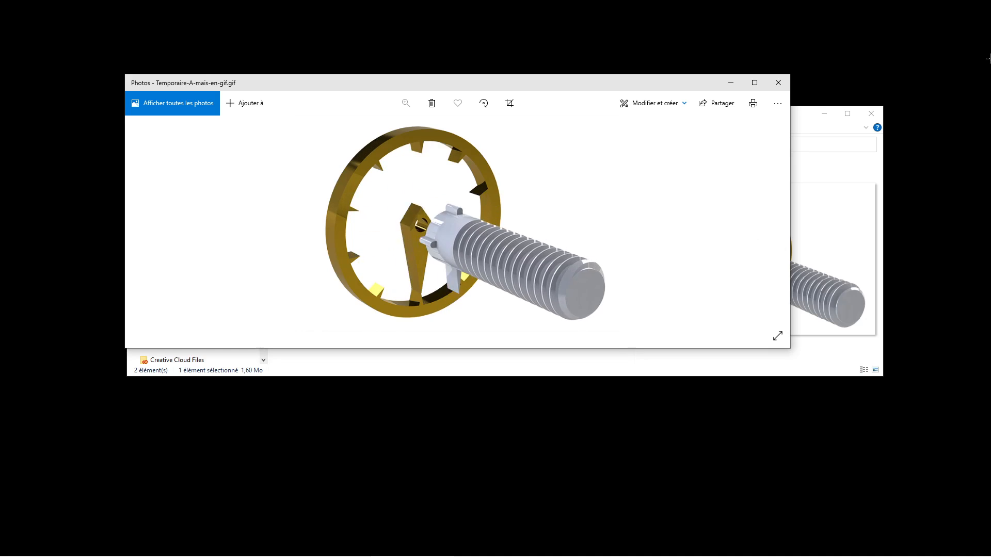
pyautogui.click(779, 85)
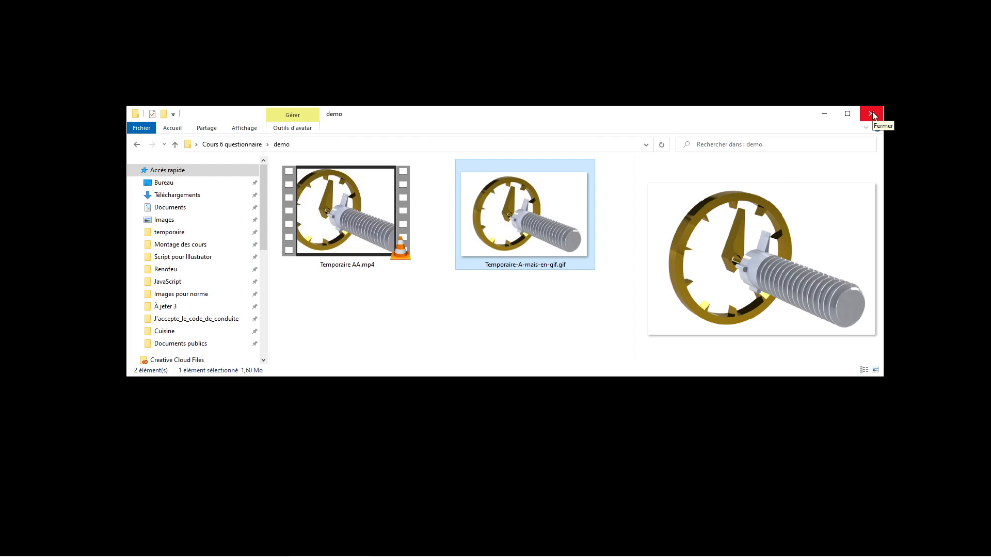
pyautogui.click(874, 114)
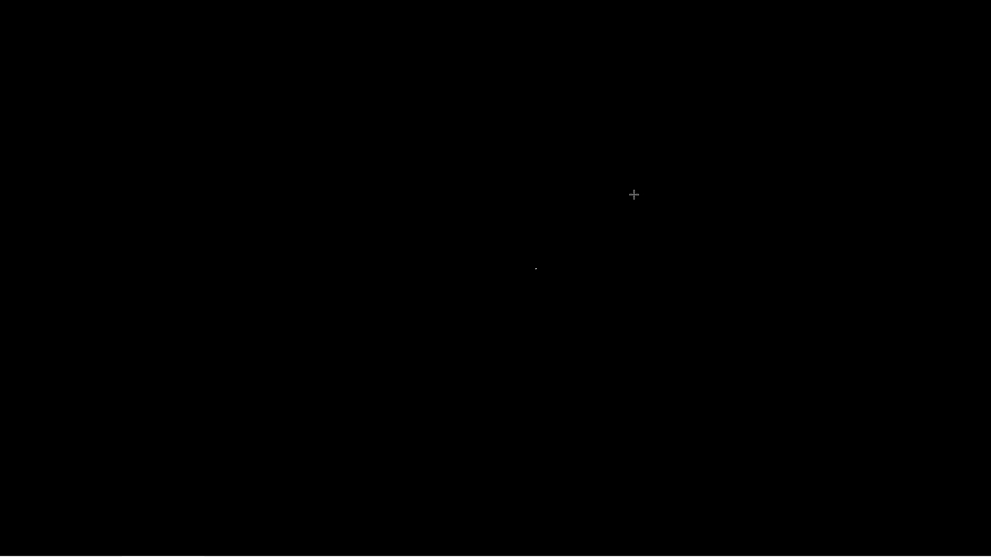